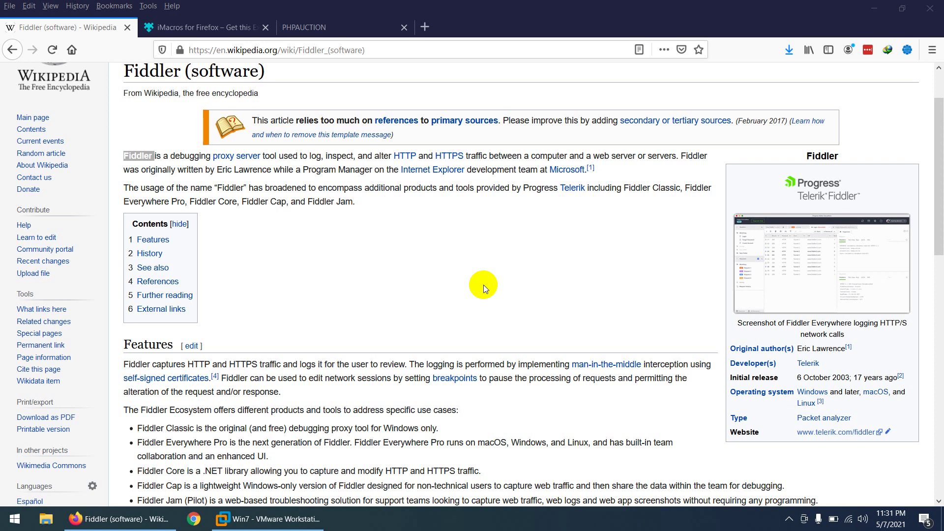
- Open the Samsung DVD Blu-Ray Combo player auction item, then go back to the Fiddler Wikipedia tab
left_click(340, 24)
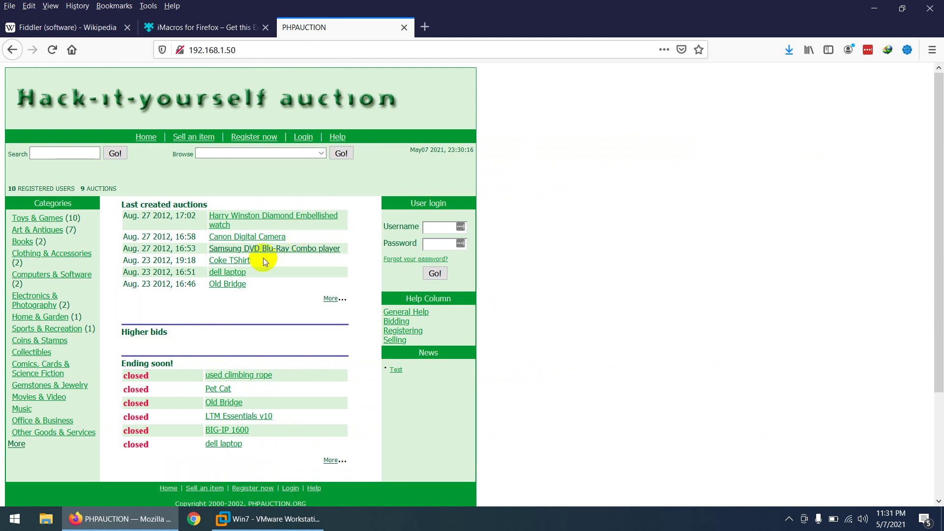
left_click(243, 251)
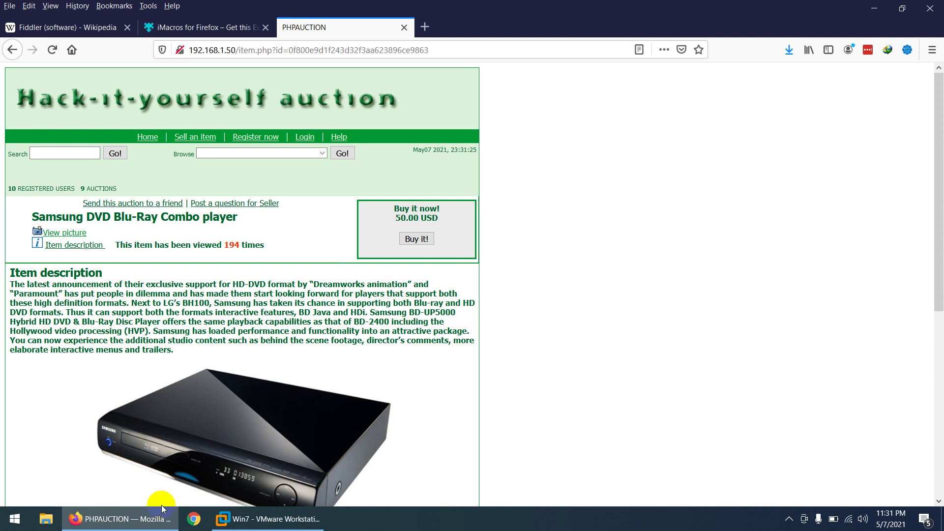
left_click(81, 28)
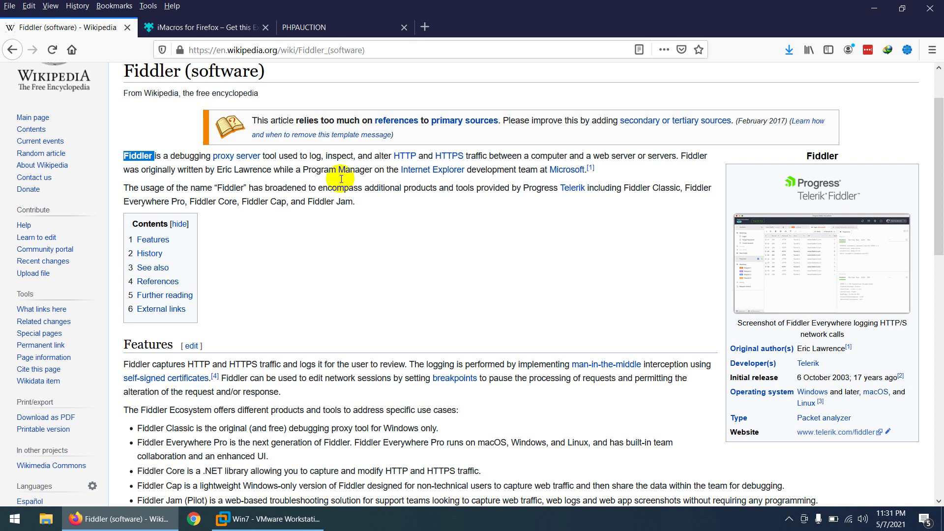
- In a new tab, search Google for 'fiddler download' and open Telerik's Fiddler Classic download page
left_click(424, 27)
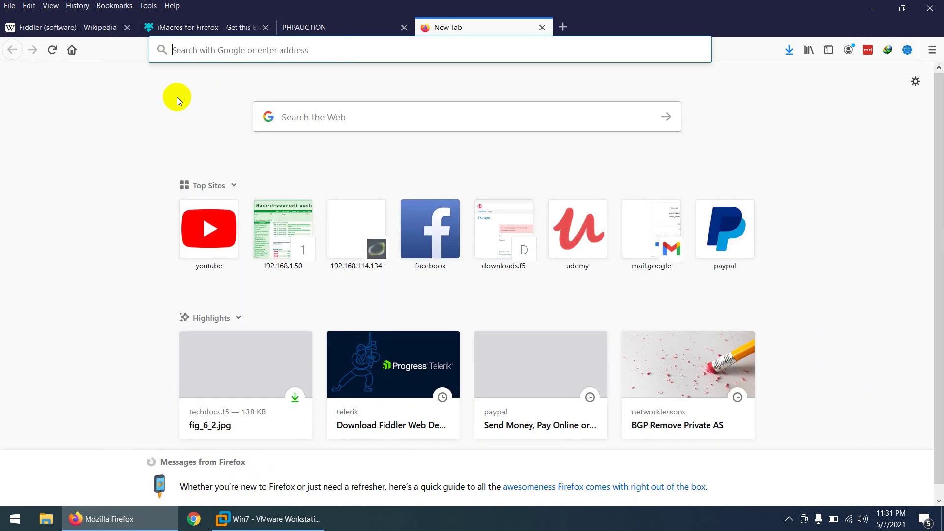
left_click(72, 49)
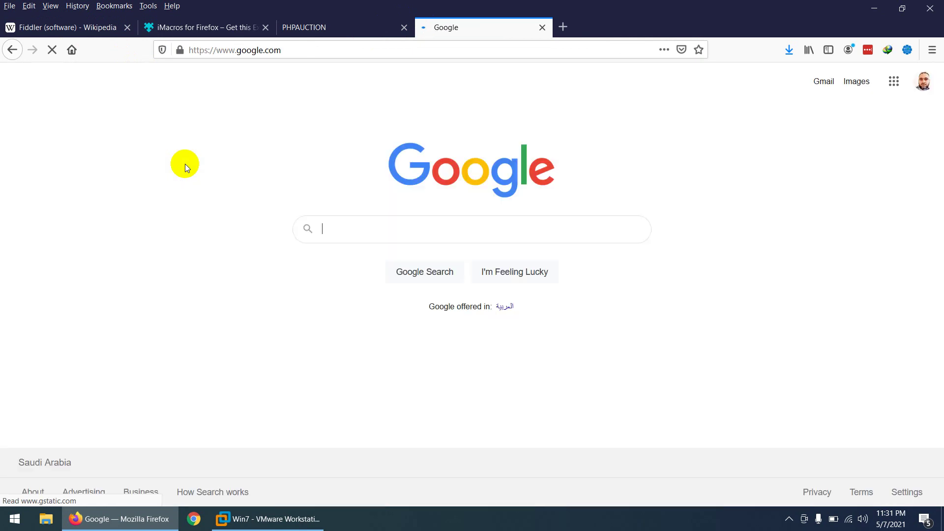
type("Fiddler")
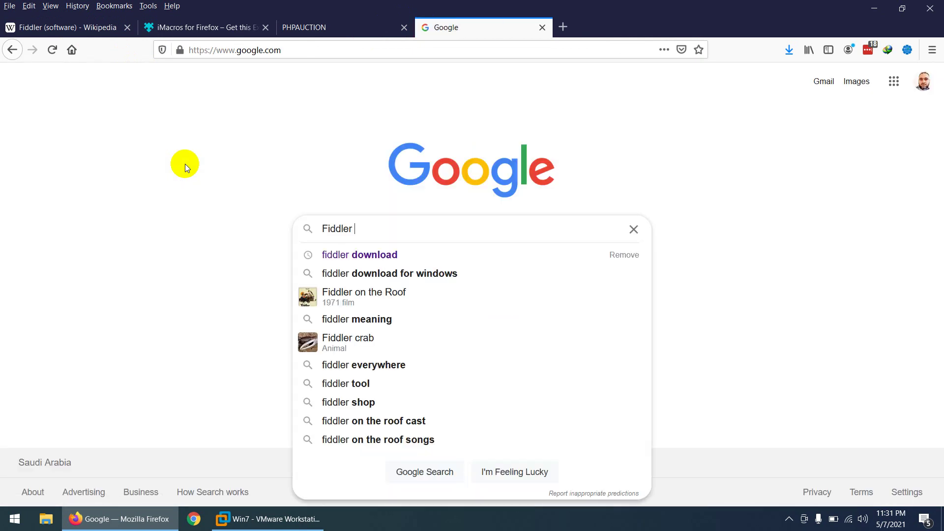
key("Down")
key("Return")
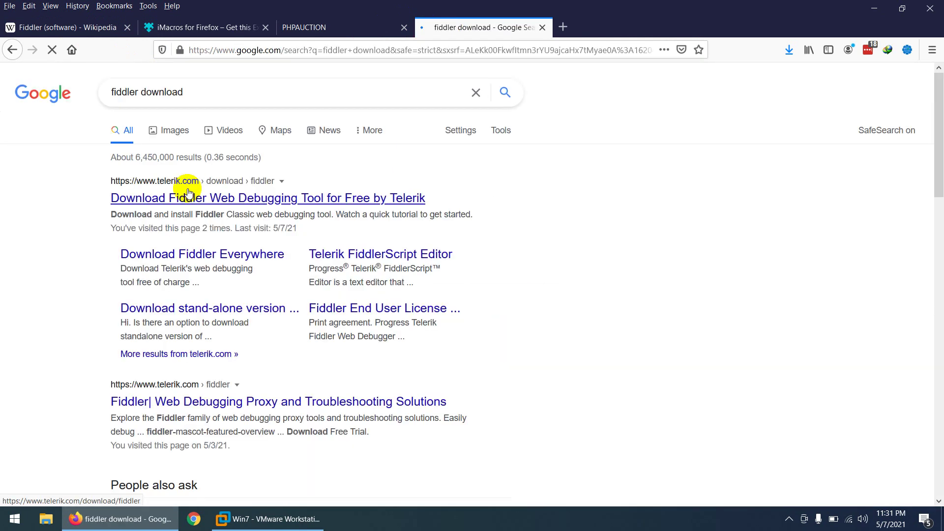
left_click(190, 199)
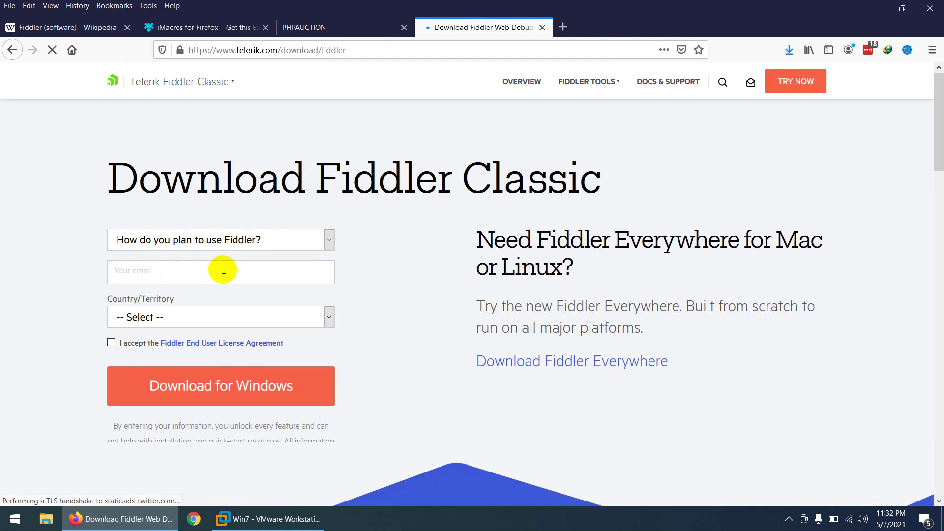
- Choose Security Testing as the intended use and fill in the suggested email address
left_click(222, 240)
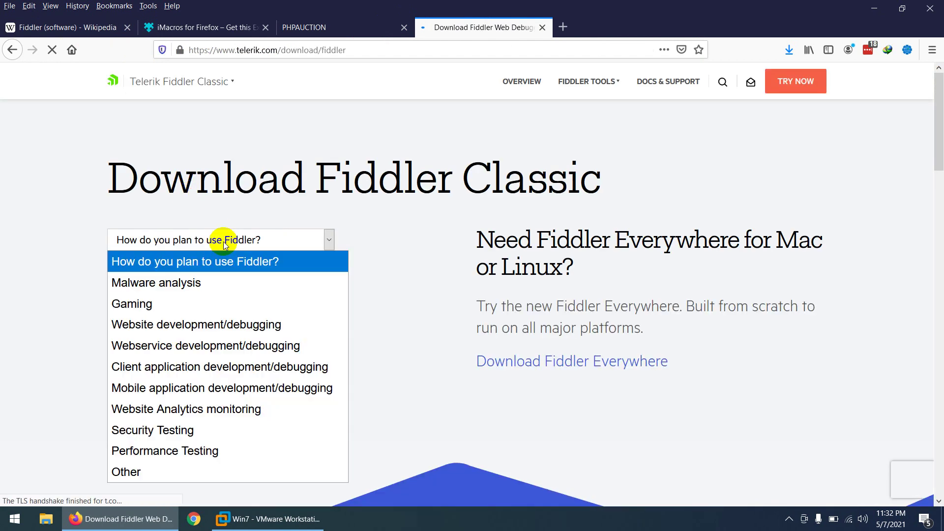
left_click(132, 432)
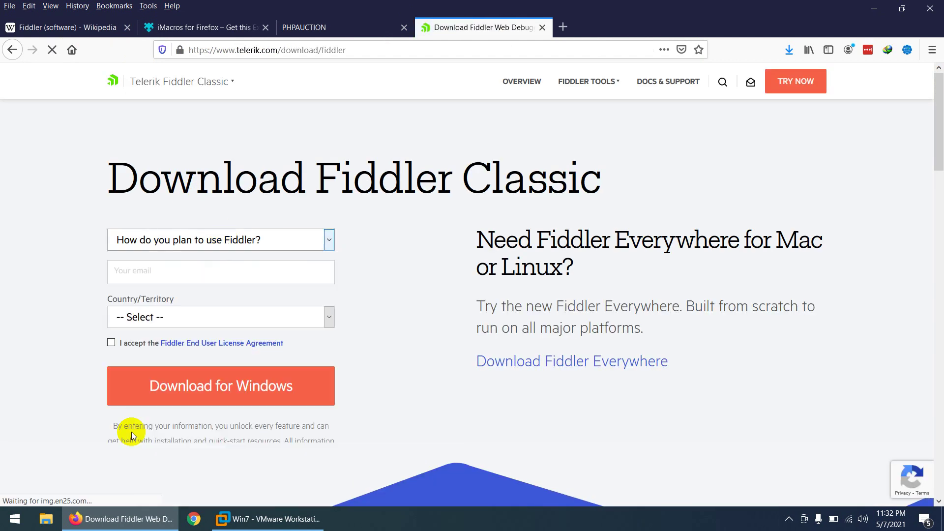
left_click(166, 270)
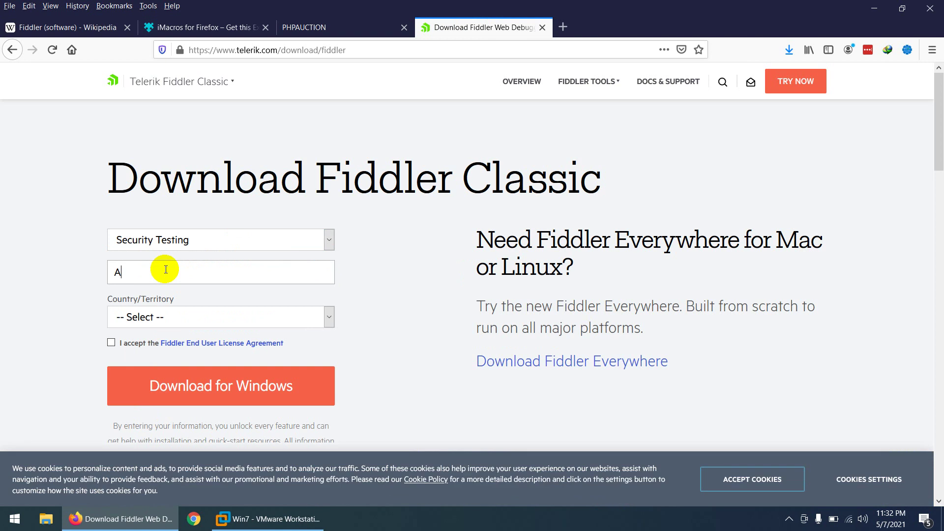
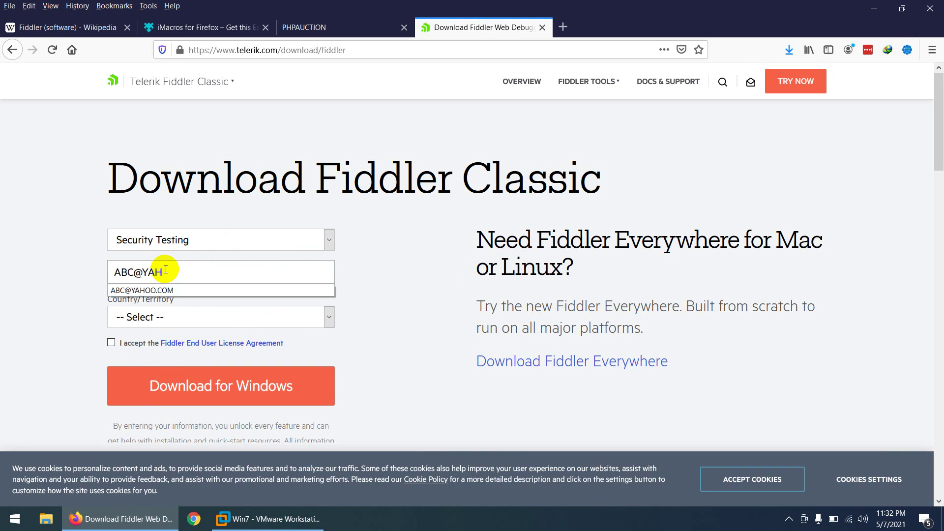
left_click(151, 290)
- Select Saudi Arabia as the country and accept the license agreement
left_click(140, 317)
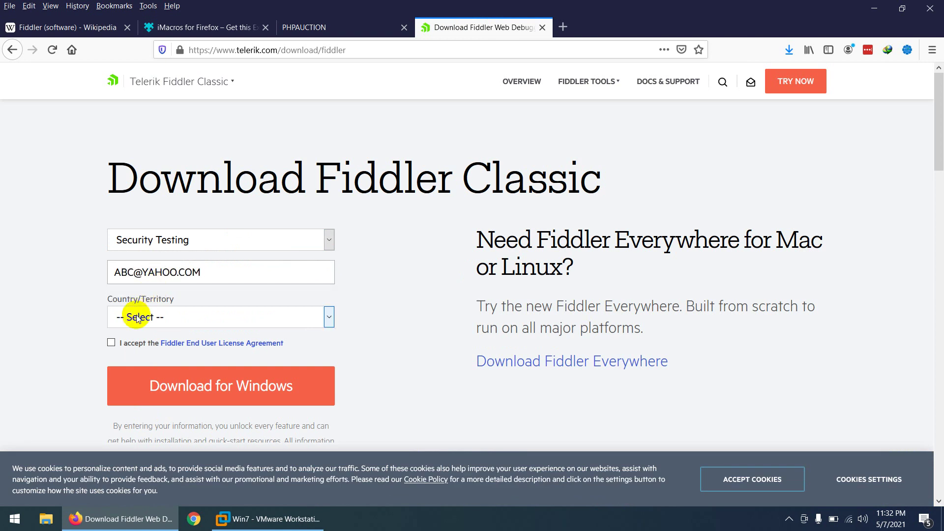
type("s and Nevis")
key("Down")
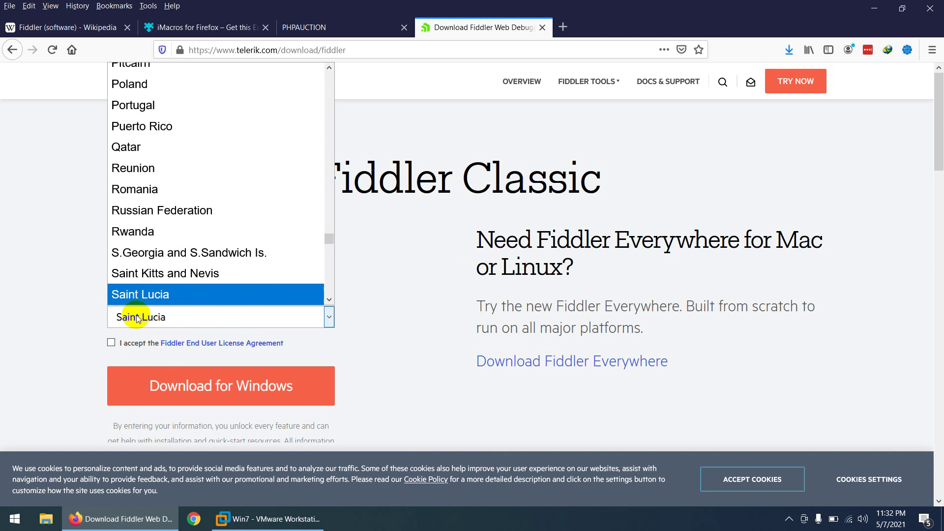
key("Down")
key("Down")
key("Down")
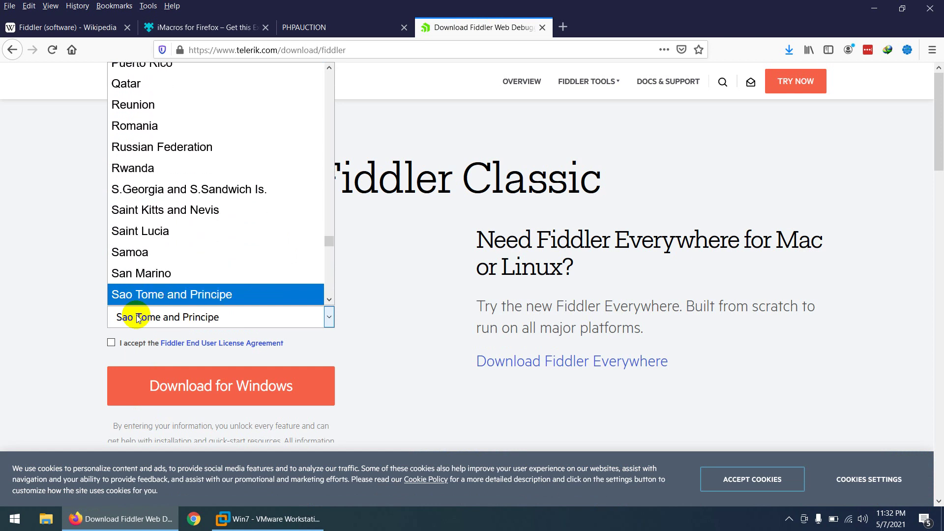
key("Down")
left_click(145, 297)
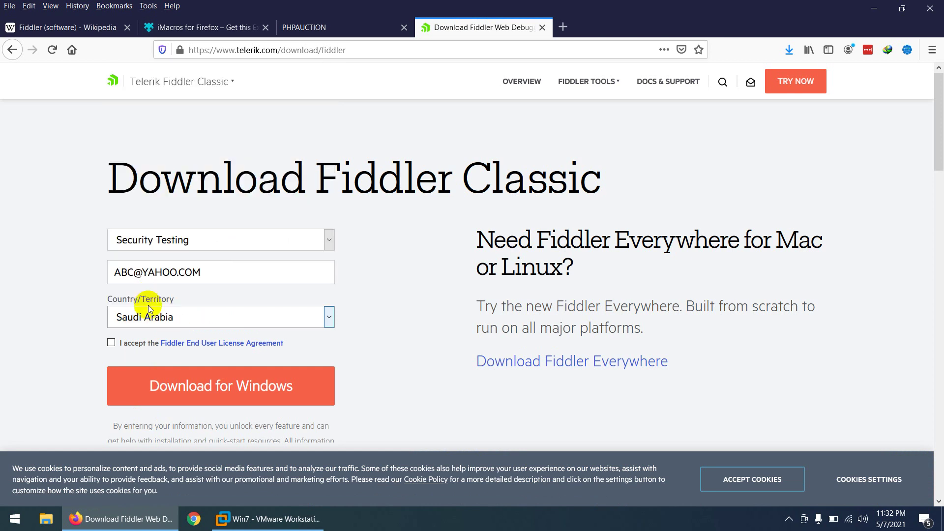
left_click(112, 343)
- Download Fiddler Classic for Windows, keeping the existing download, and open its folder
left_click(210, 389)
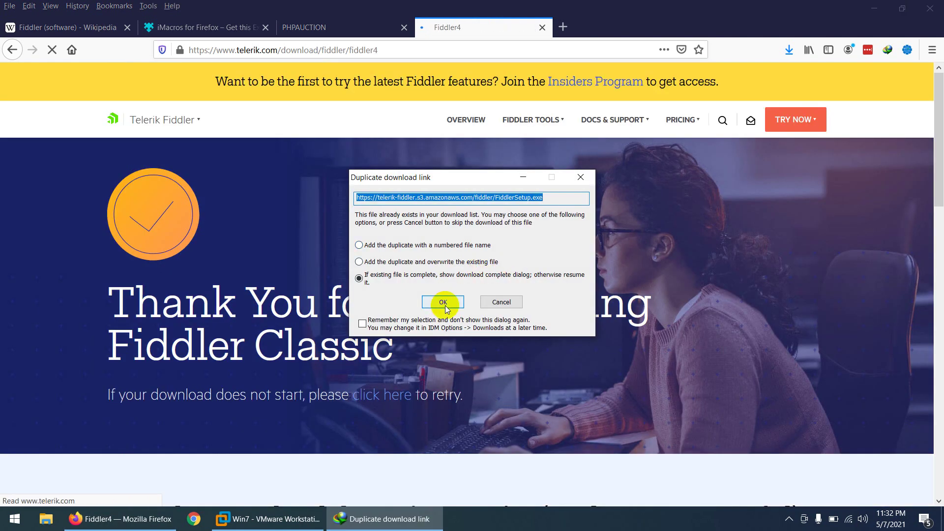
left_click(443, 302)
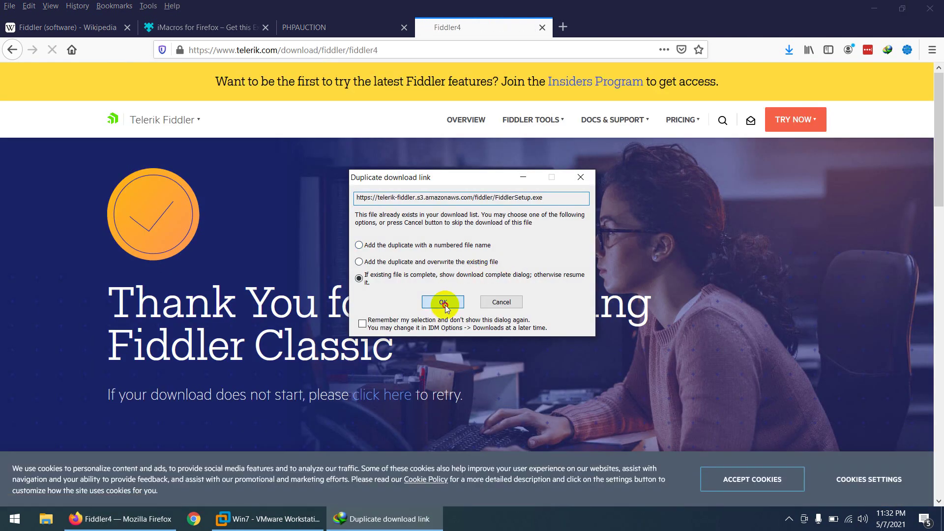
left_click(492, 297)
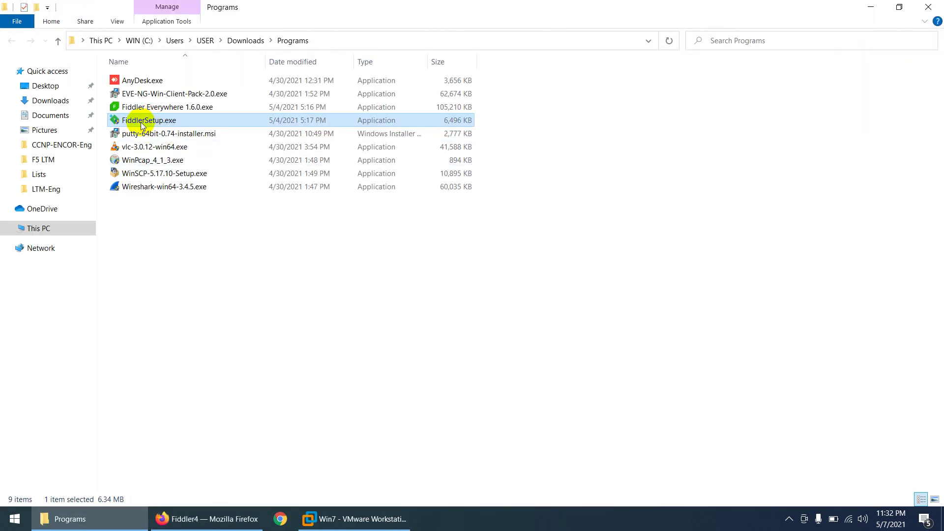
- Run FiddlerSetup.exe, accept the license and install into the default folder
double_click(149, 122)
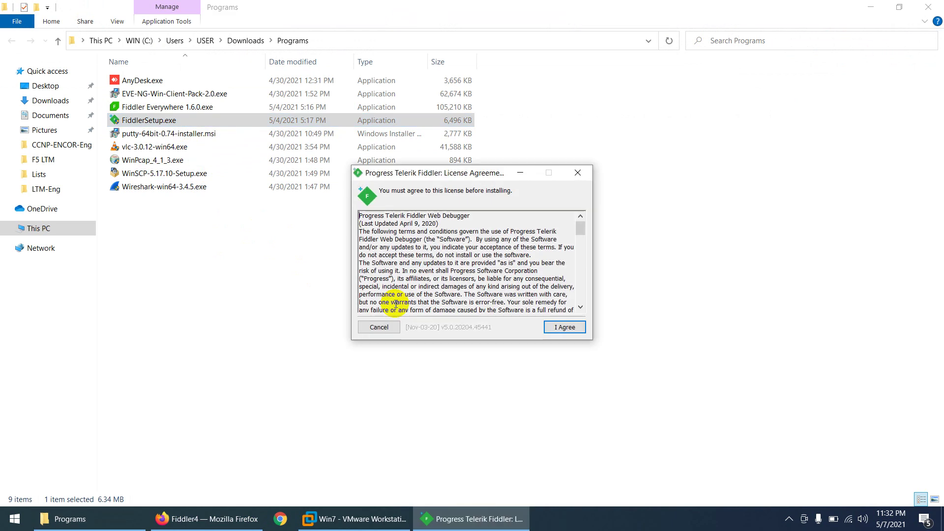
left_click(563, 327)
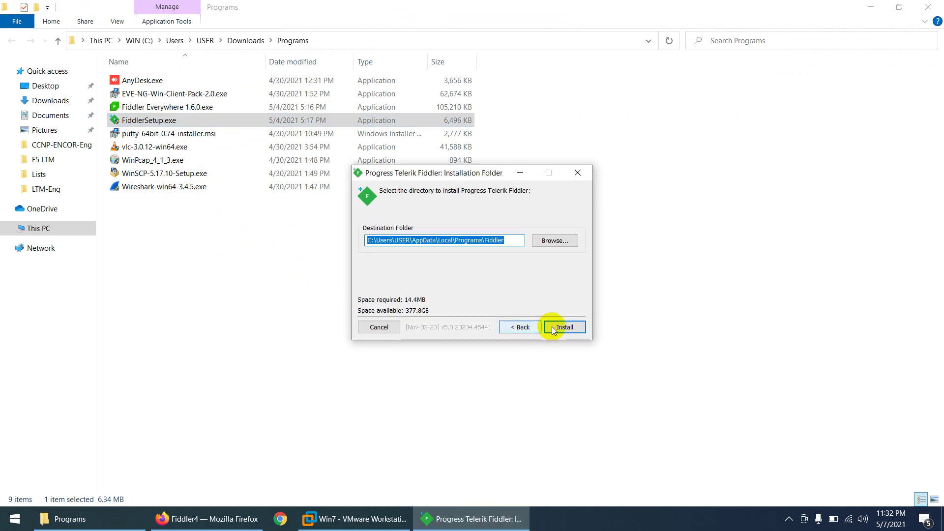
left_click(554, 326)
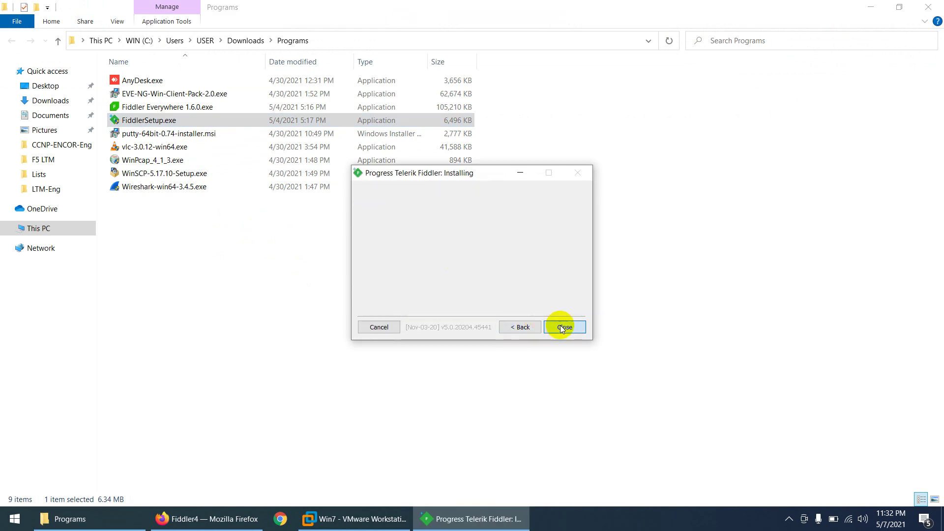
- Close the downloads folder, the Fiddler4 thank-you page and the first-run page
left_click(937, 7)
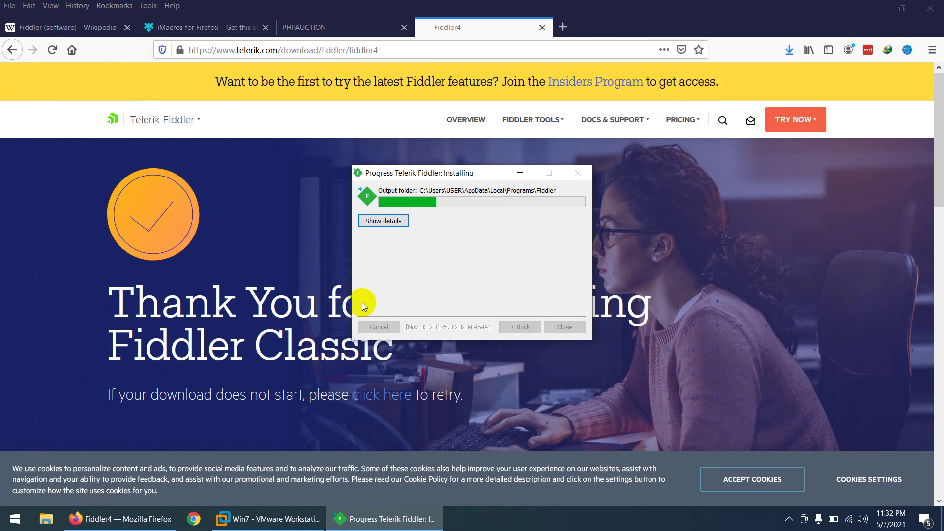
left_click(542, 28)
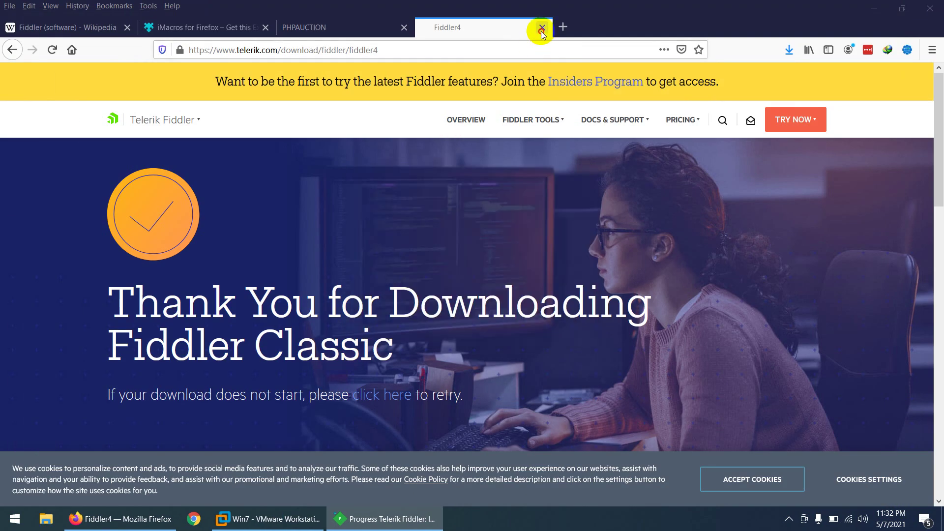
left_click(358, 519)
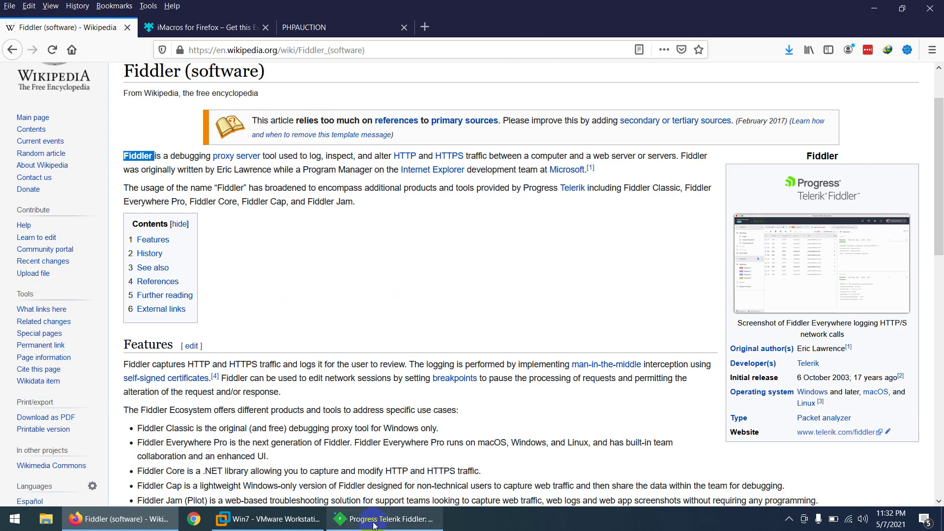
left_click(384, 518)
- Close the finished installer and launch Fiddler 4, answering the AppContainer prompt
left_click(565, 327)
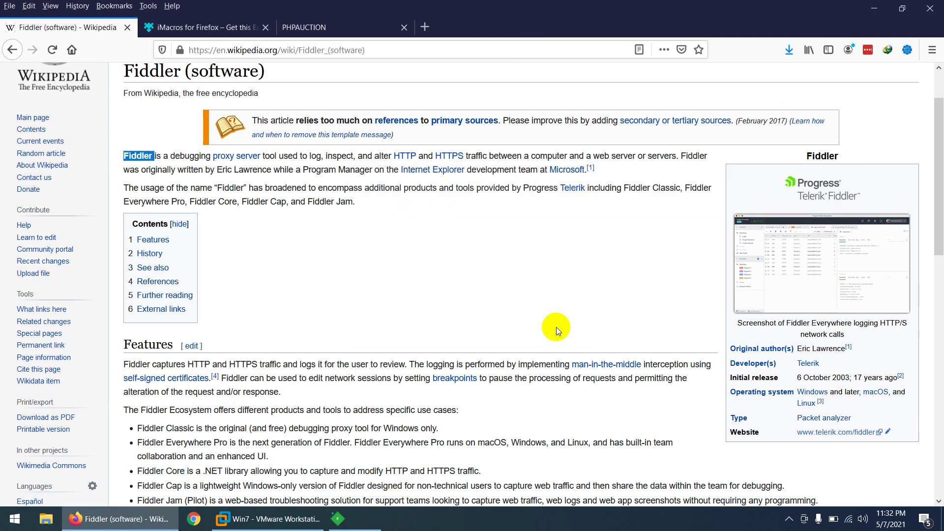
left_click(14, 519)
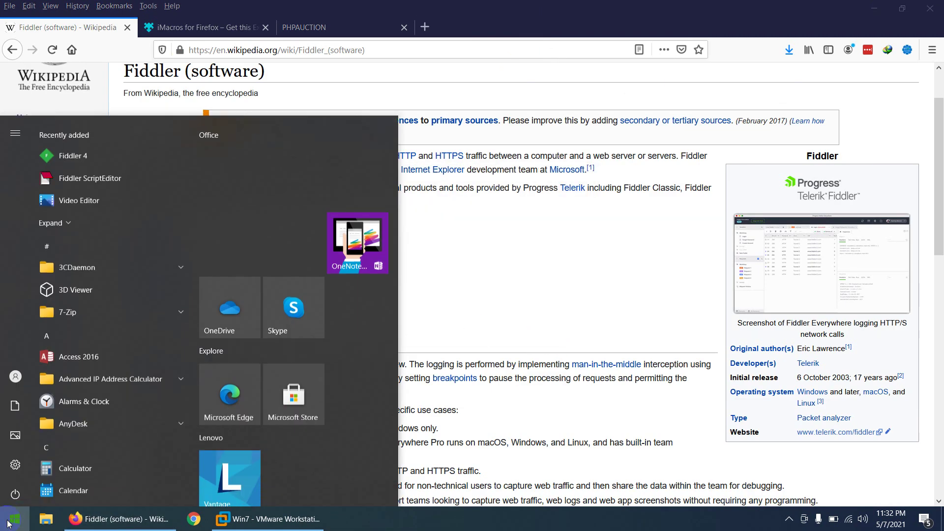
left_click(76, 157)
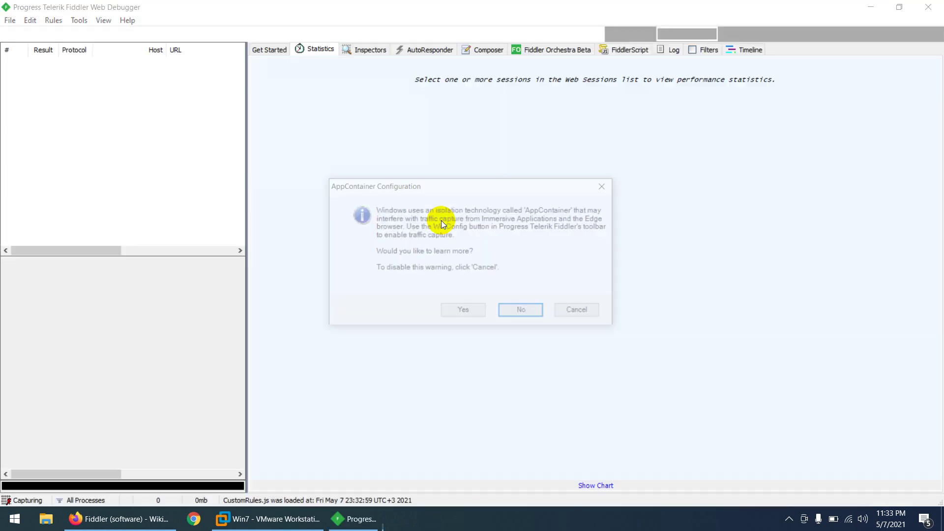
left_click(451, 311)
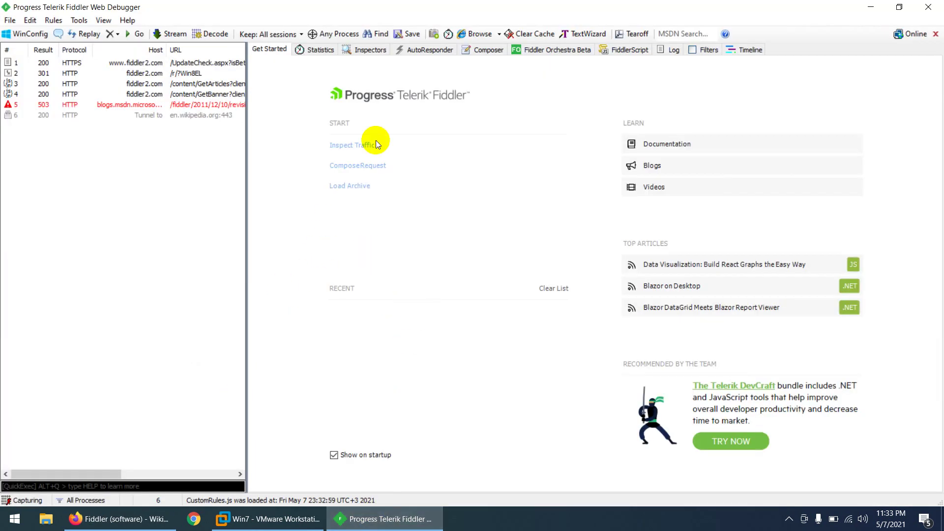
- Reload the auction item page in Firefox so Fiddler captures its requests
left_click(118, 519)
left_click(311, 27)
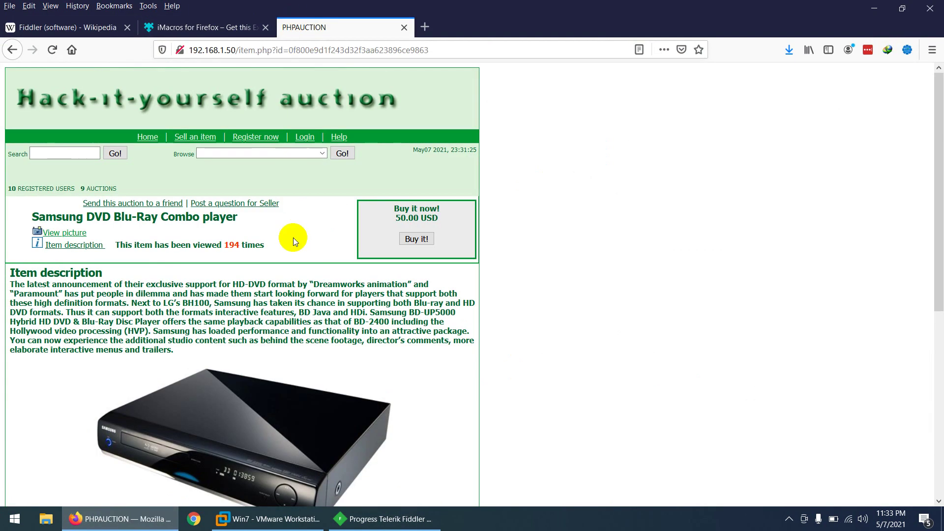
left_click(52, 49)
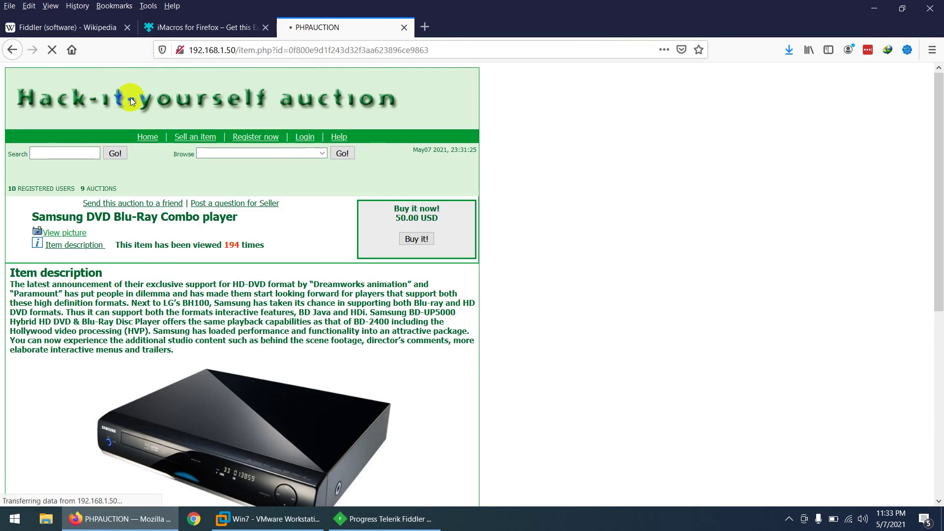
- Inspect the item page request, session 7, in Fiddler's Inspectors
left_click(384, 519)
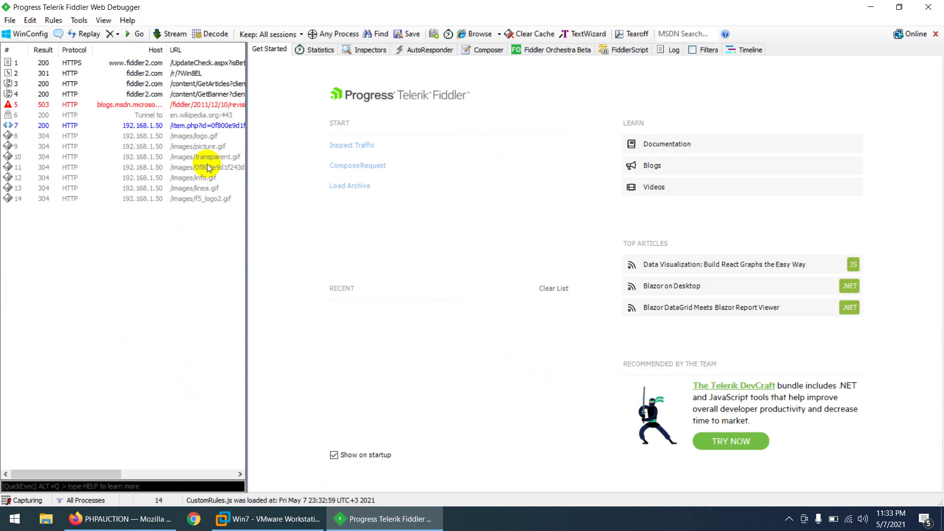
left_click(143, 126)
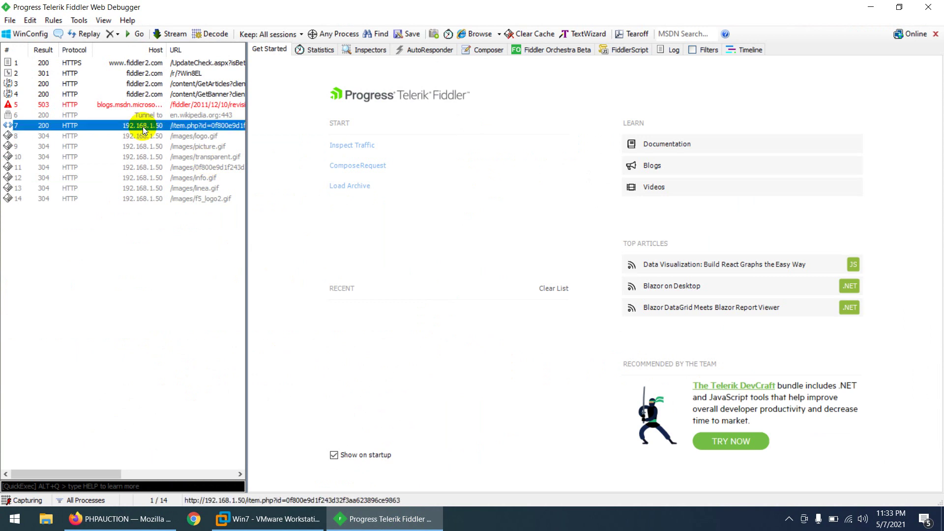
left_click(365, 51)
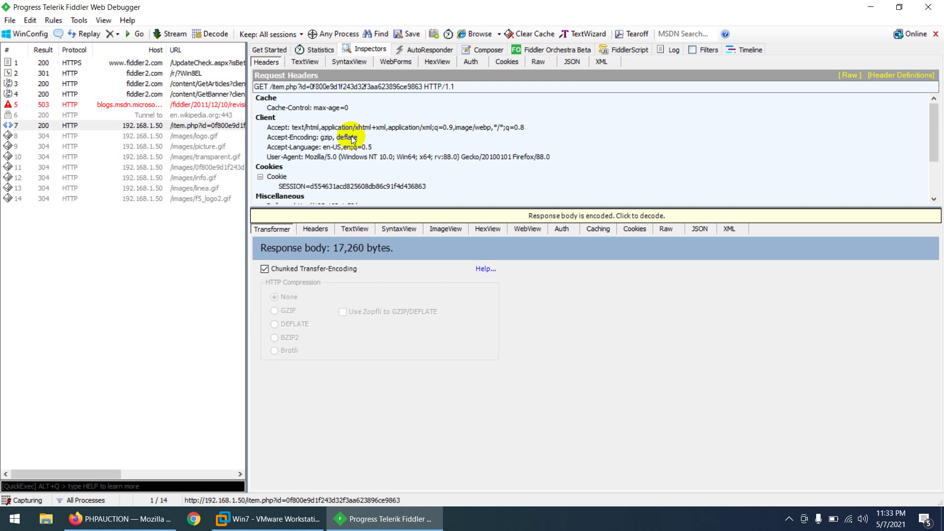
- Buy the Samsung player on the auction page and highlight the 50.00 USD price
left_click(111, 519)
left_click(417, 238)
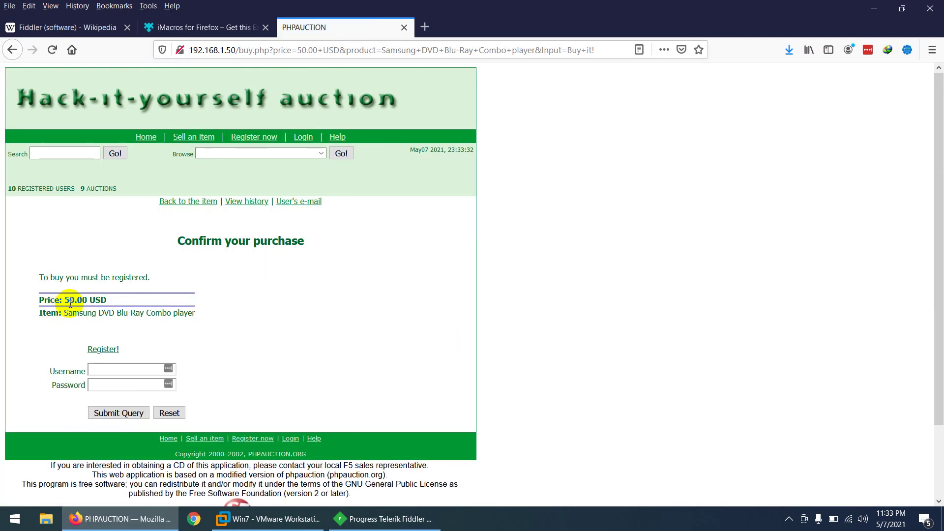
left_click_drag(74, 299, 59, 299)
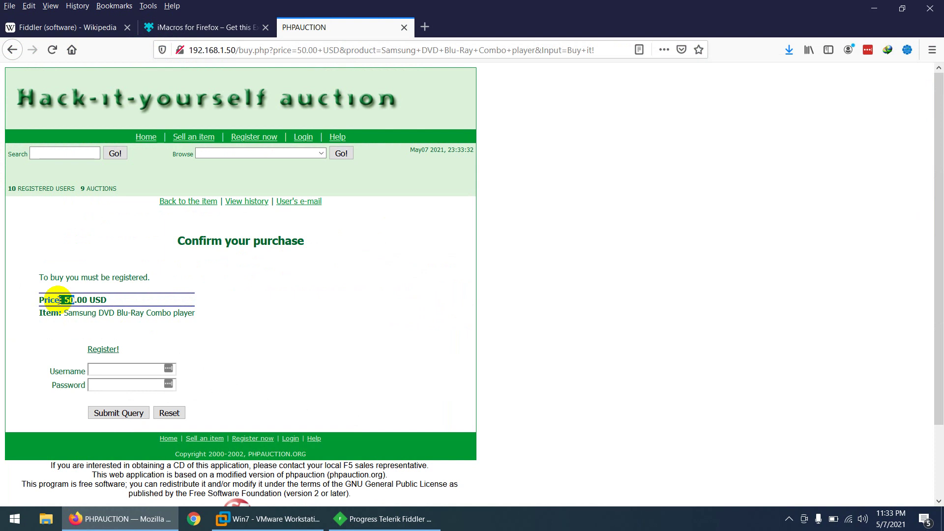
left_click(374, 523)
left_click(155, 210)
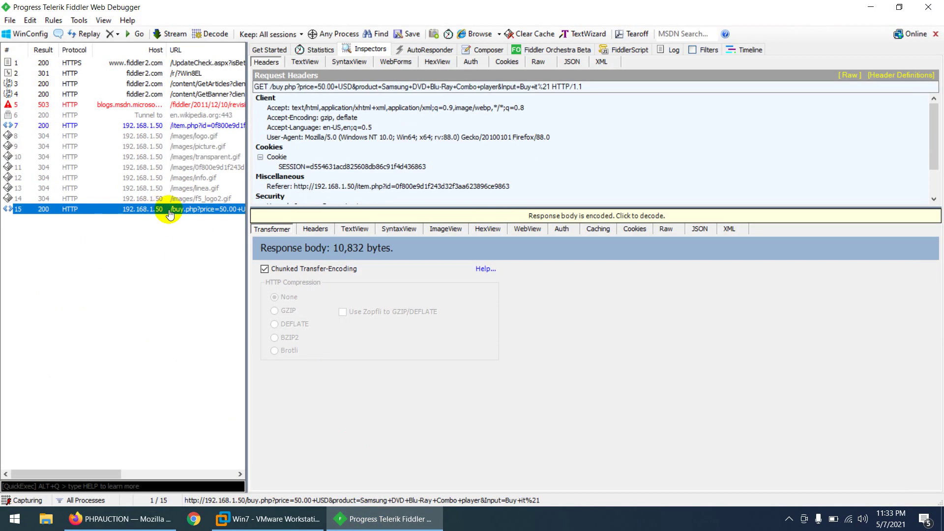
double_click(324, 87)
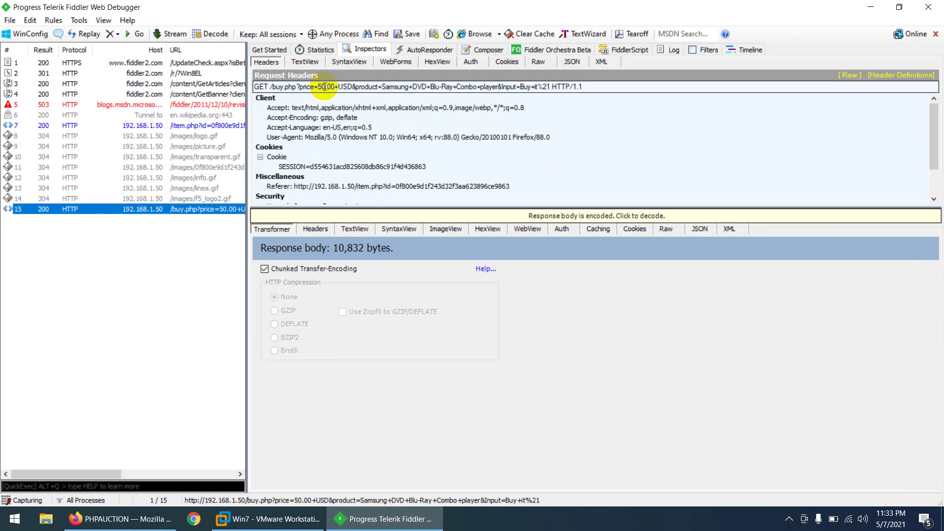
left_click(324, 87)
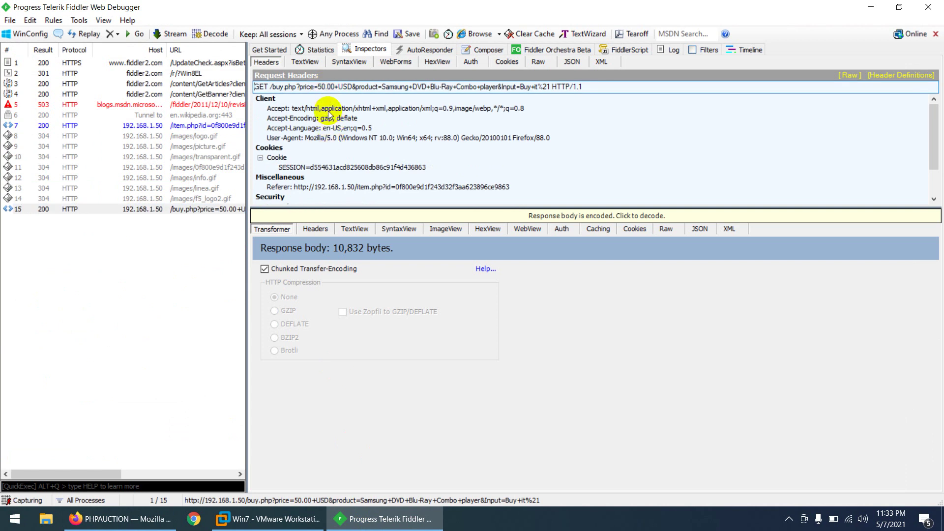
left_click(137, 199)
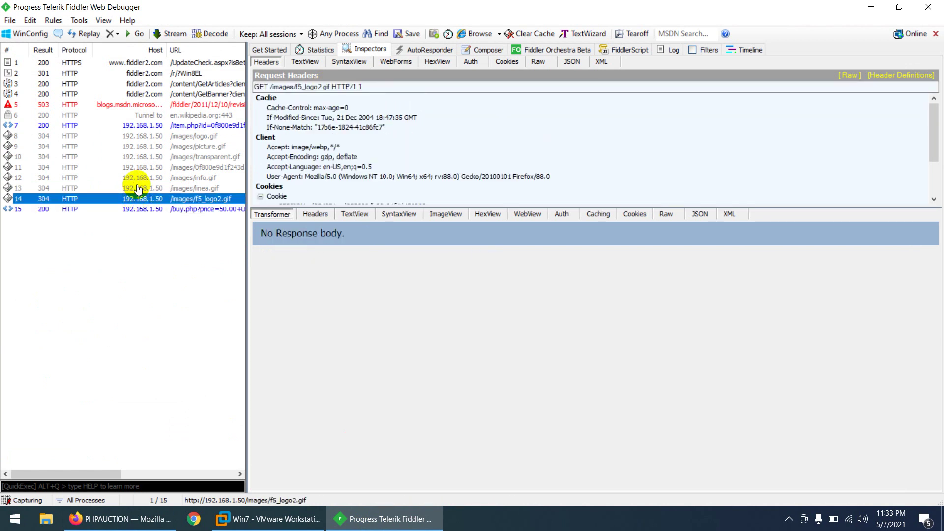
left_click(137, 128)
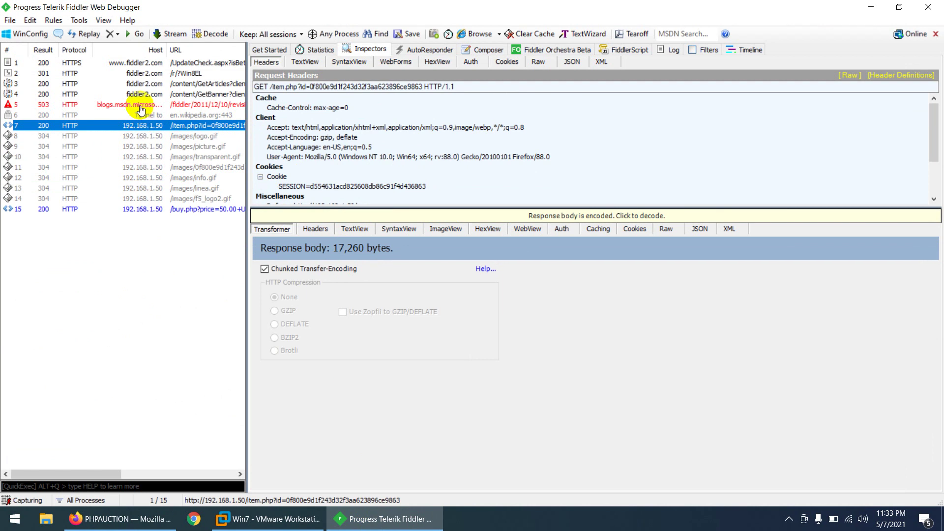
left_click(138, 105)
left_click(137, 209)
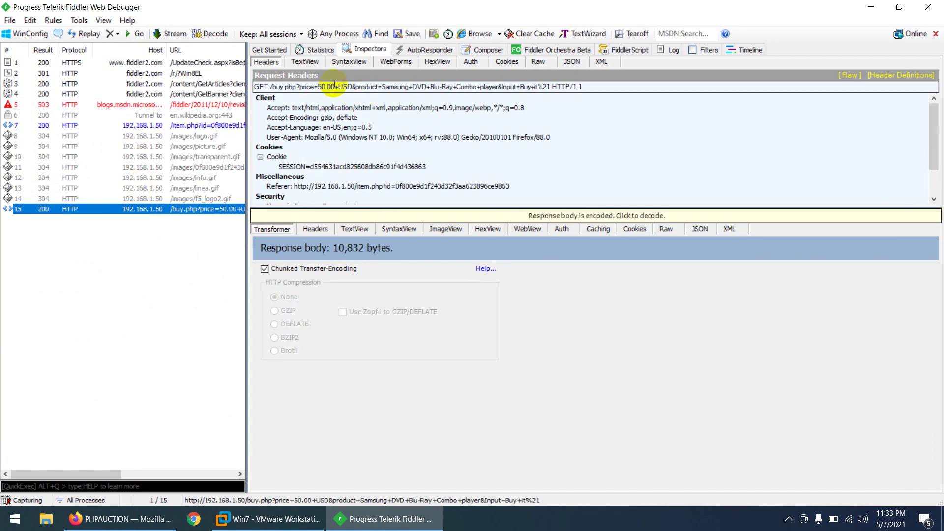
left_click(325, 86)
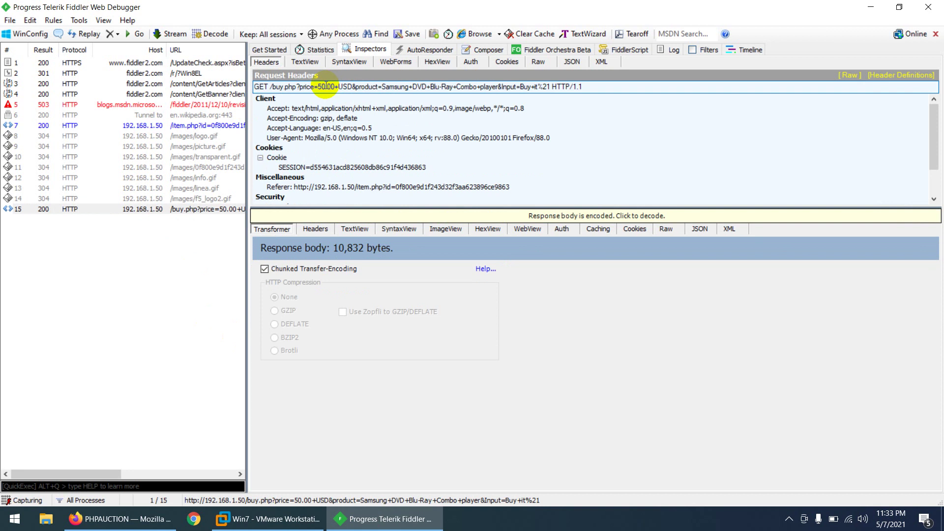
left_click(122, 519)
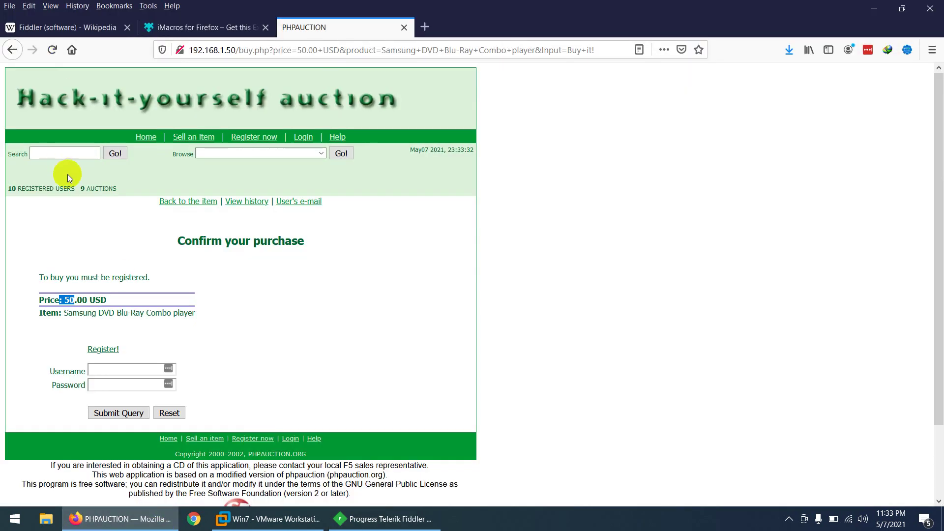
- Reload the confirmation page and set Automatic Breakpoints to Before Requests
left_click(60, 50)
key("alt+Tab")
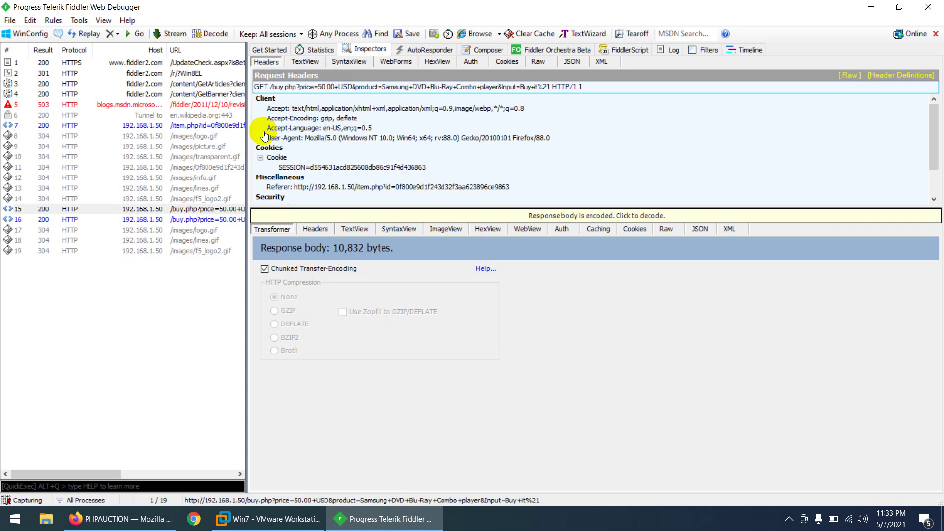
left_click(55, 21)
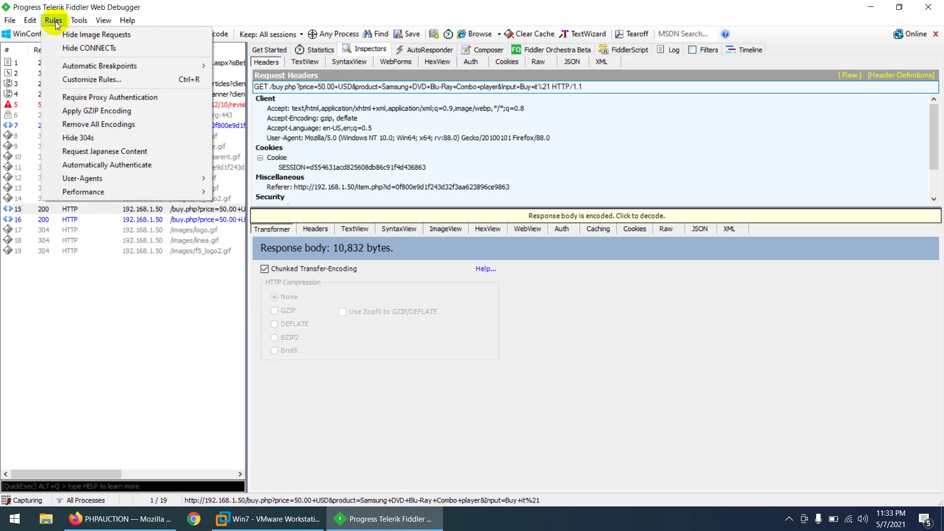
mouse_move(100, 65)
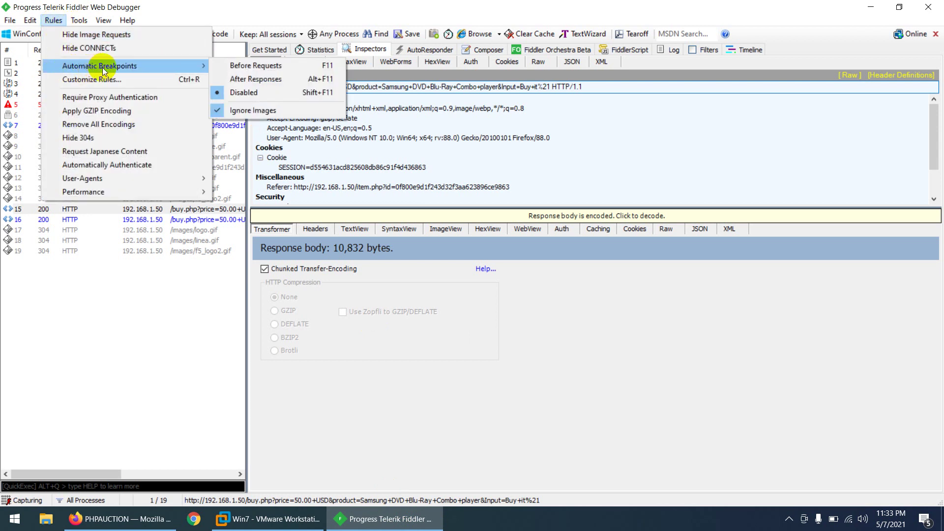
left_click(243, 66)
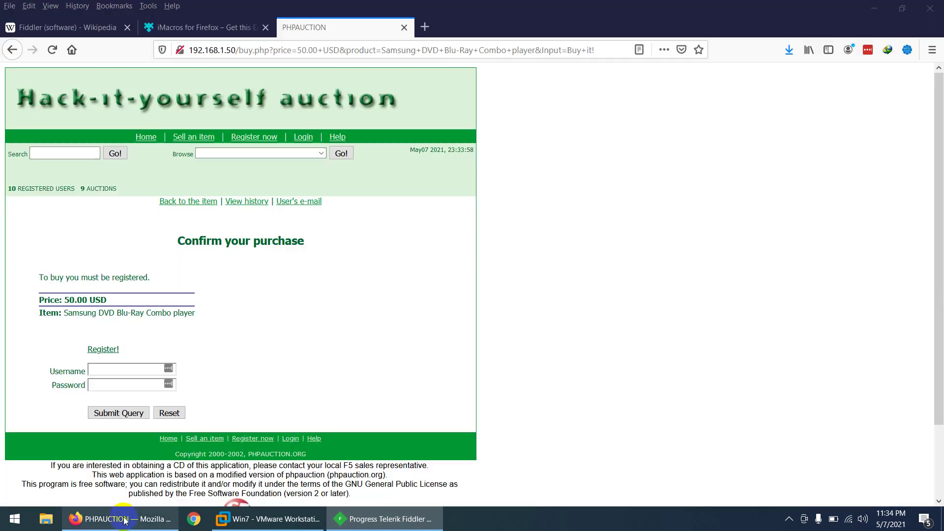
- Catch the reloaded buy request as session 20, change price 50.00 to 1.00, and release it
left_click(51, 49)
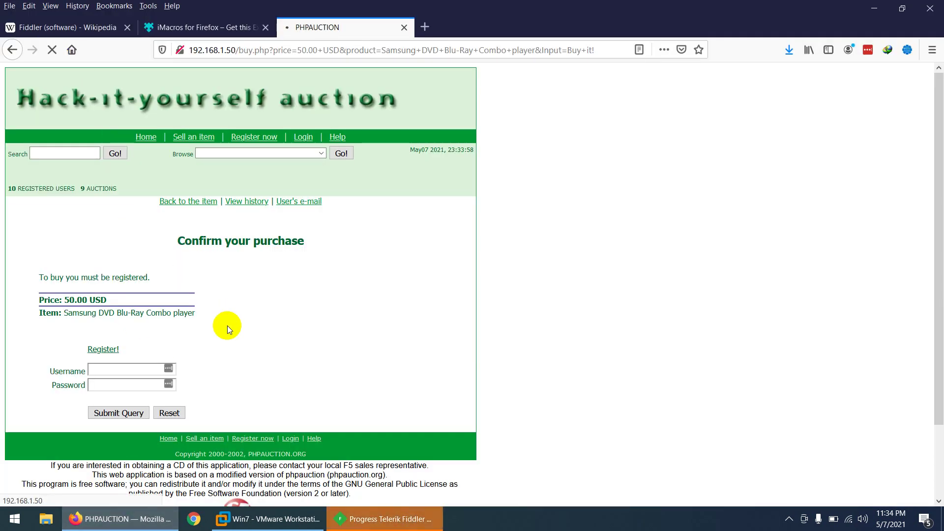
left_click(356, 520)
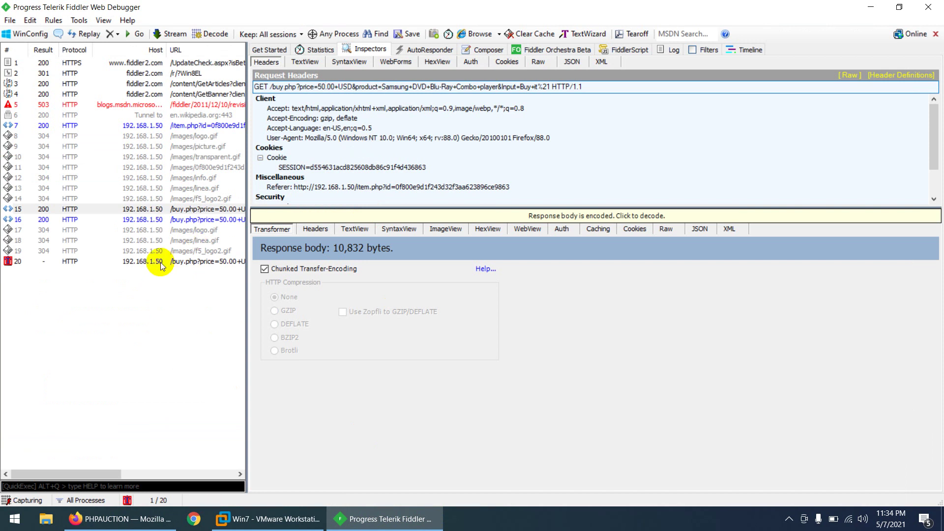
left_click(162, 263)
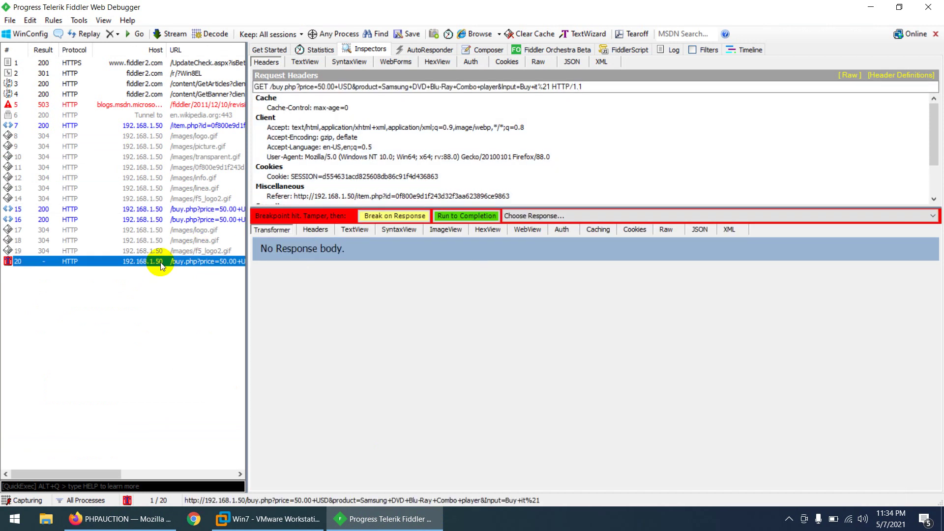
left_click(318, 88)
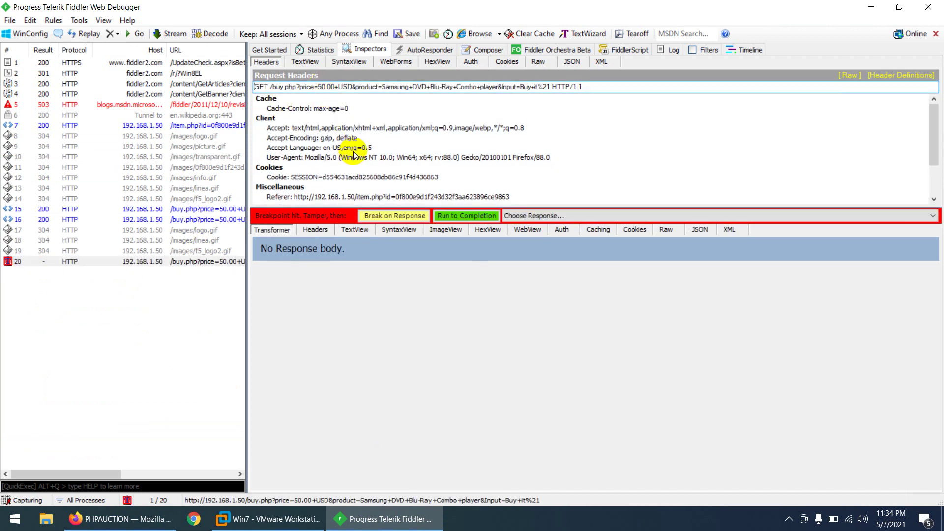
left_click(327, 87)
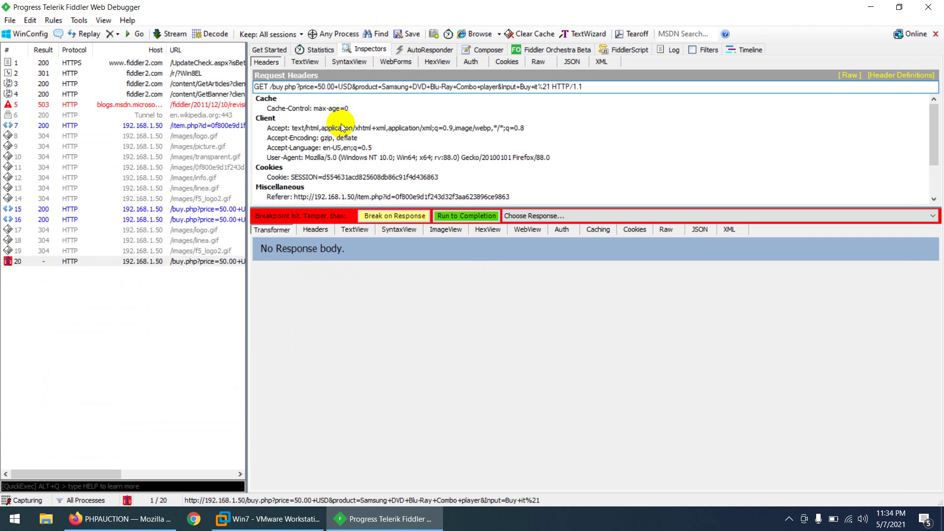
key("BackSpace")
key("BackSpace")
key("BackSpace")
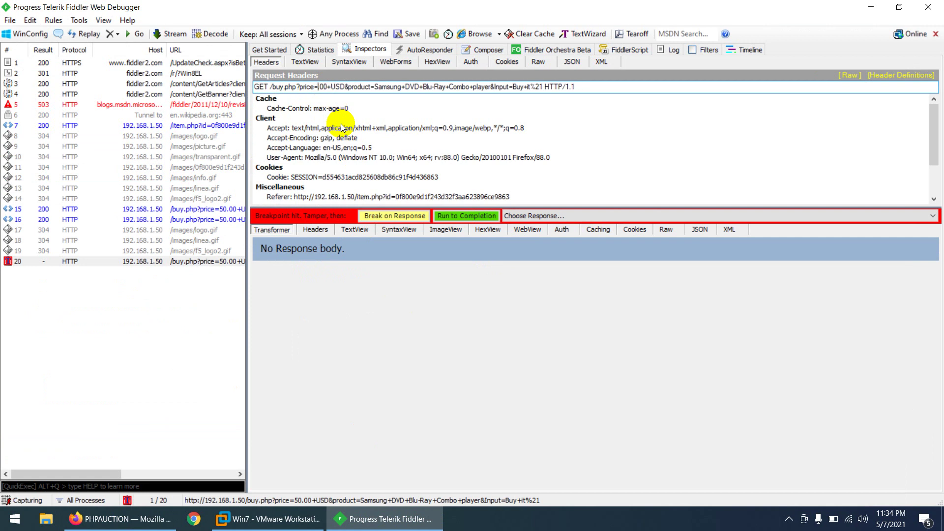
key("BackSpace")
type("1")
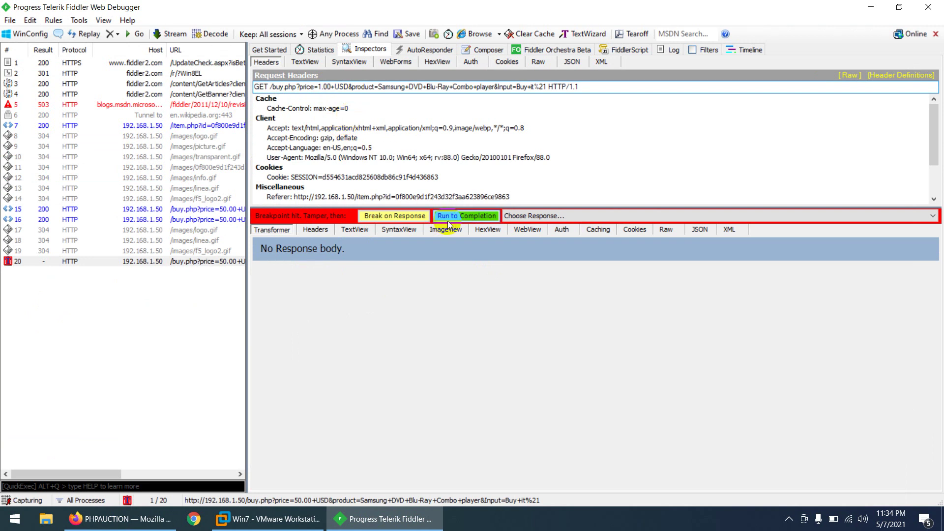
left_click(462, 219)
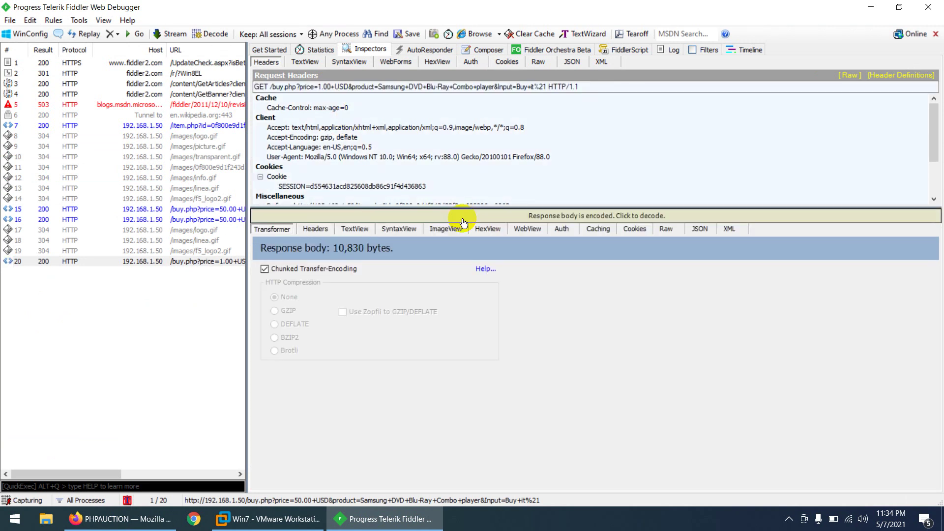
- Confirm the purchase page now shows 1.00 USD, highlighting the price, and check Fiddler
left_click(120, 519)
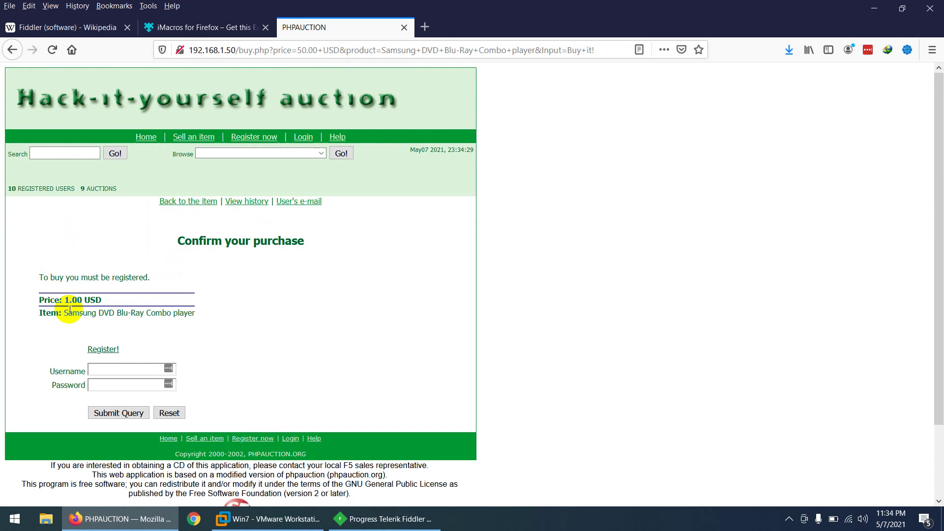
left_click_drag(106, 300, 64, 300)
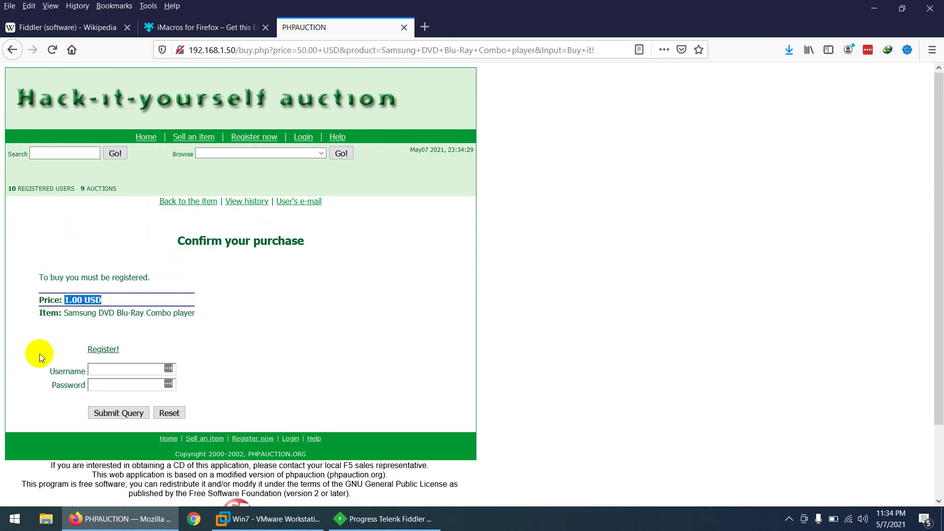
left_click(387, 519)
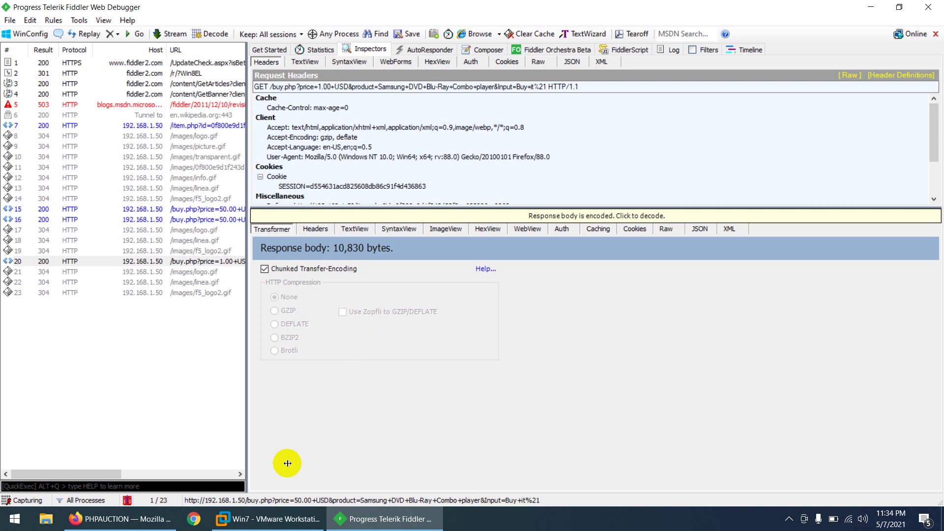
left_click(122, 519)
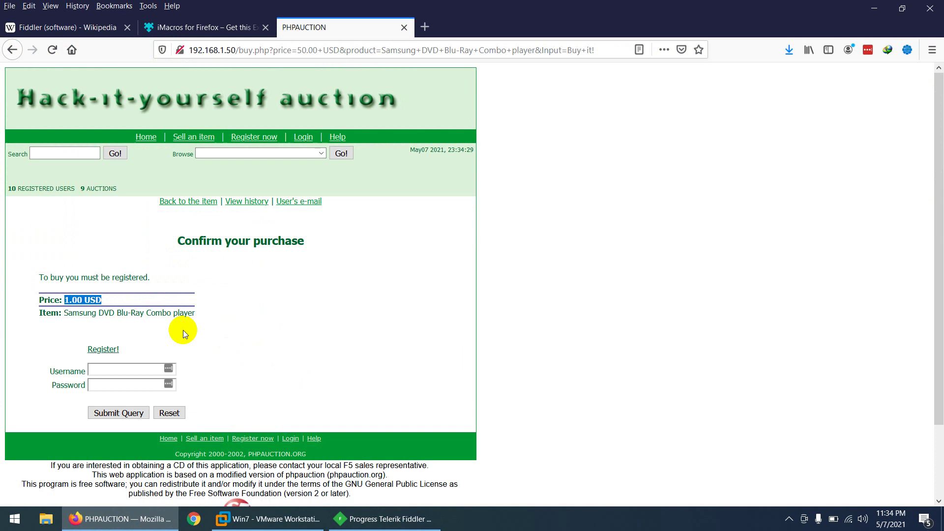
- Enter the username and password, submit the purchase, and decline saving the login
left_click(96, 372)
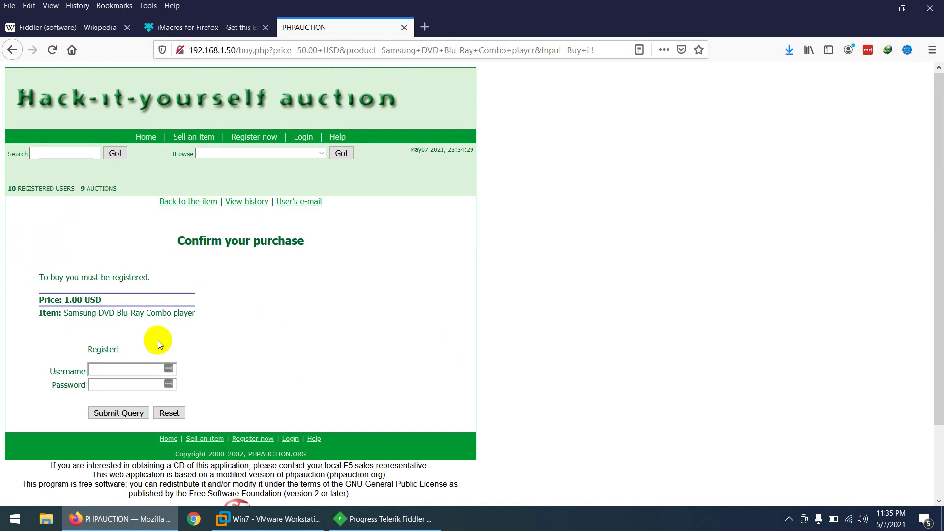
type("AC")
key("BackSpace")
key("BackSpace")
type("access")
type("al")
type("i")
key("Tab")
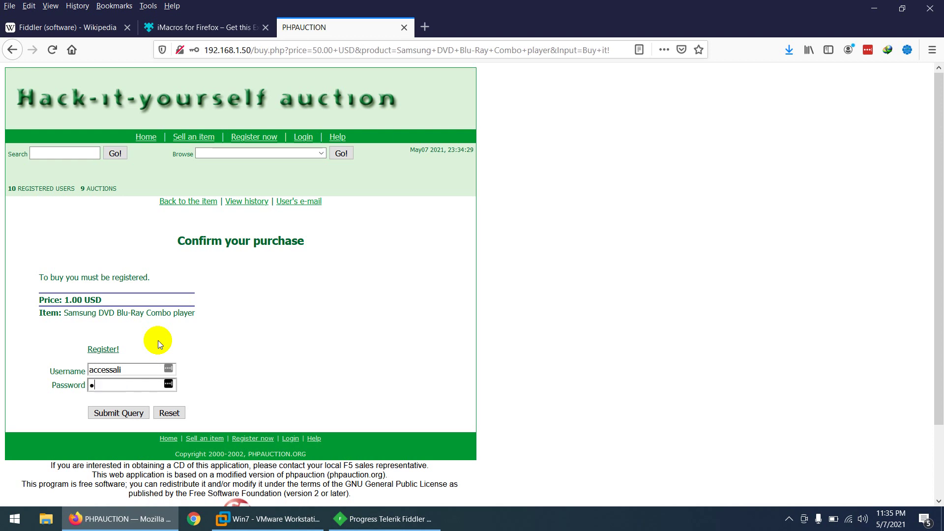
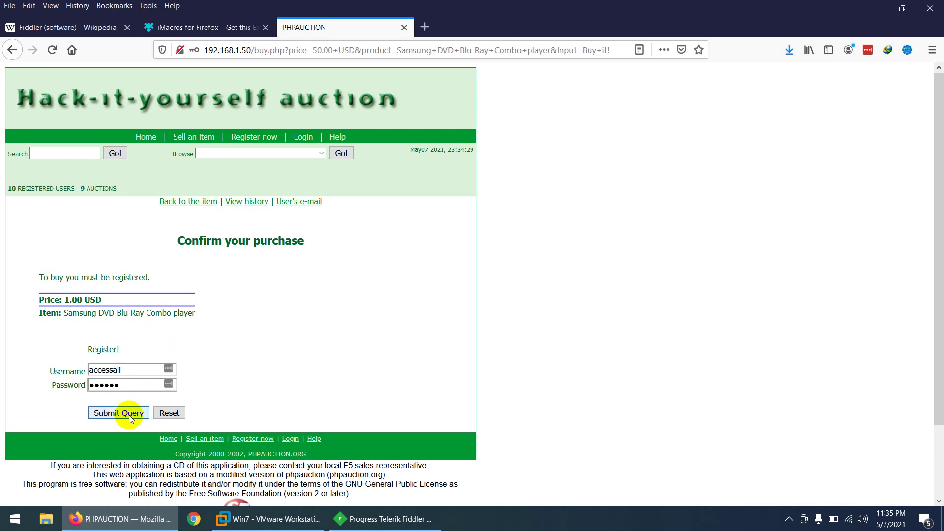
left_click(122, 413)
left_click(326, 166)
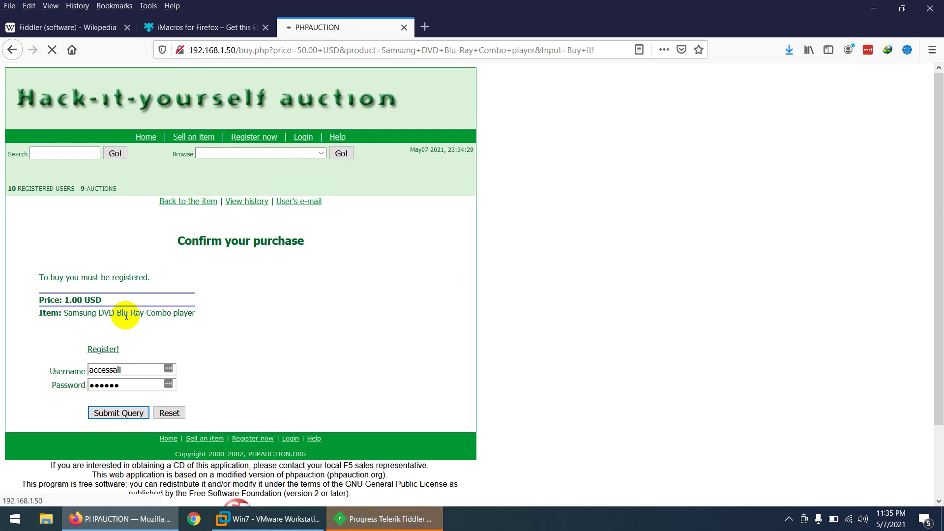
- Turn automatic breakpoints off and reload the purchase page at 50.00 USD
left_click(345, 511)
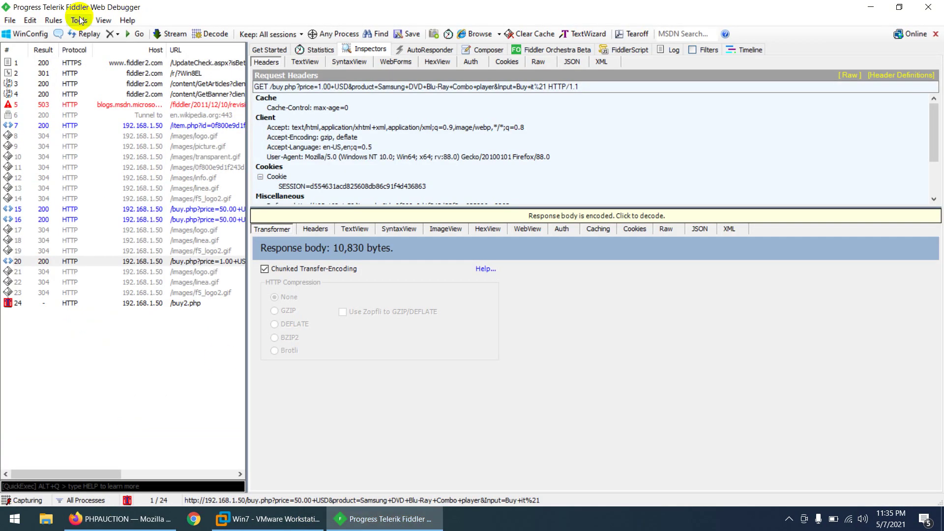
left_click(61, 24)
mouse_move(100, 66)
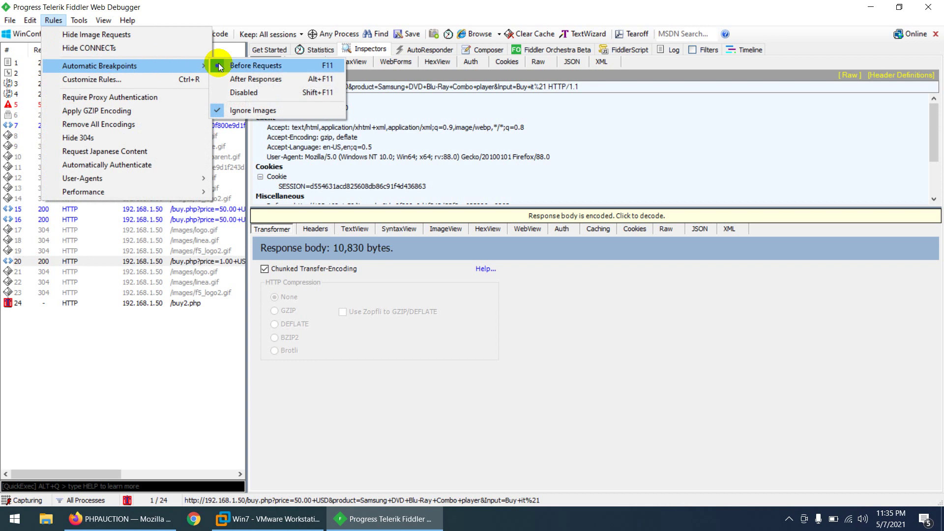
left_click(243, 79)
left_click(121, 519)
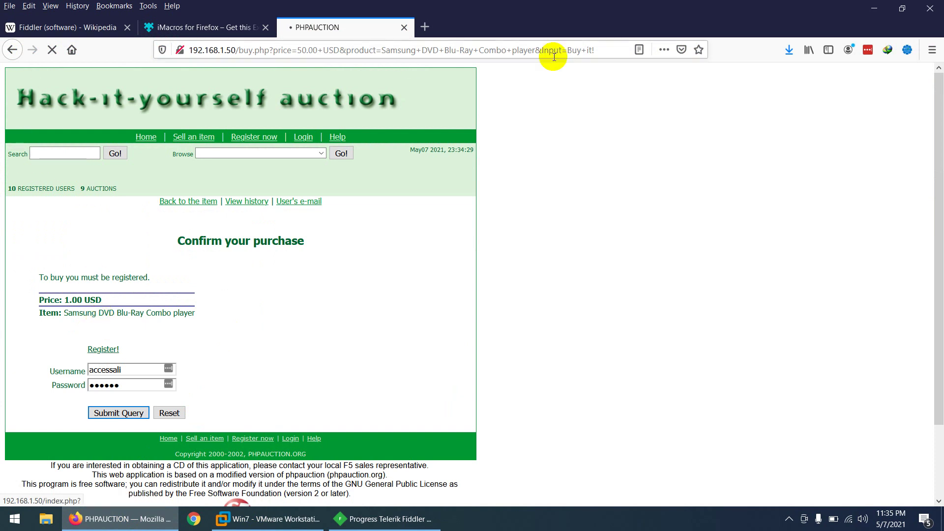
left_click(602, 50)
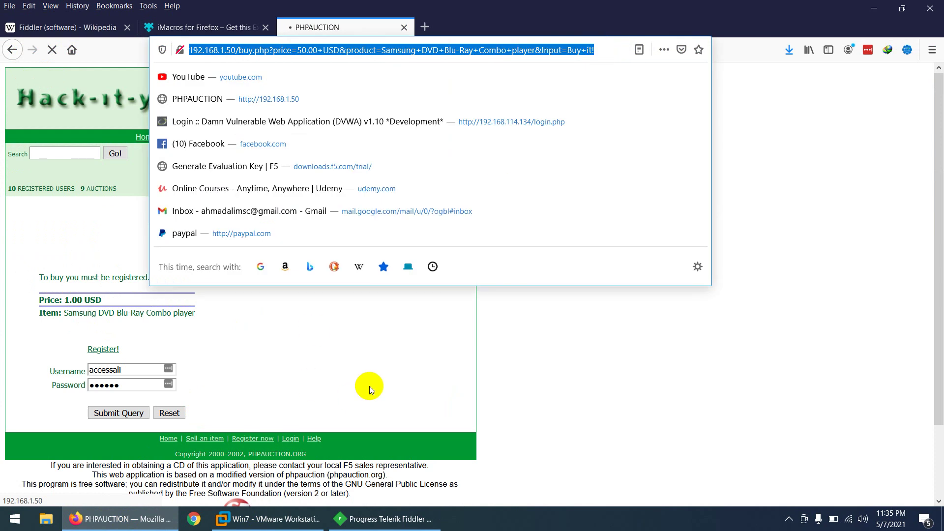
key("Return")
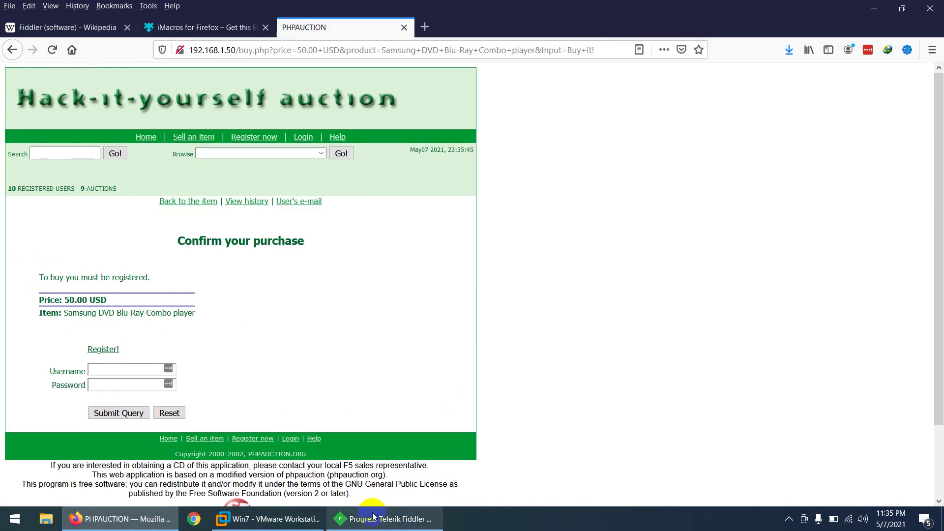
- Set Automatic Breakpoints to Before Requests, inspect the latest buy request, and reload the page
left_click(359, 518)
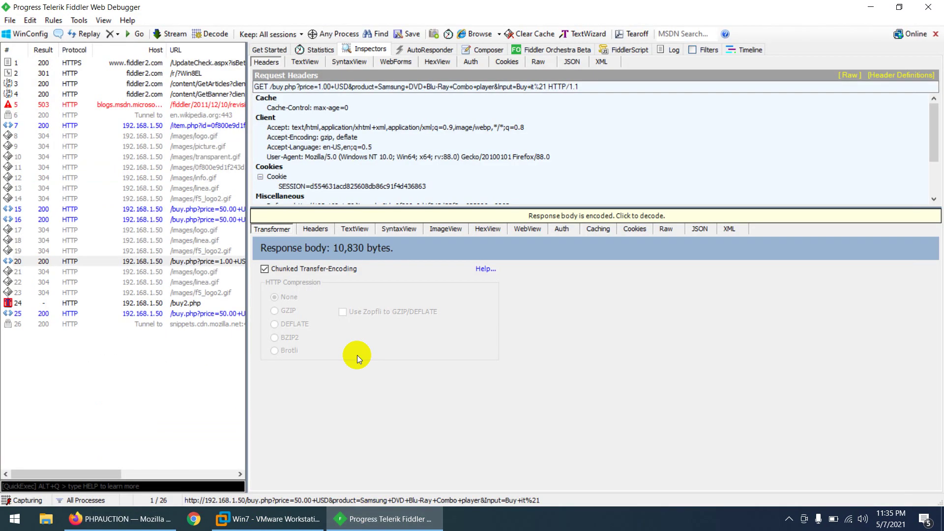
left_click(59, 23)
mouse_move(100, 66)
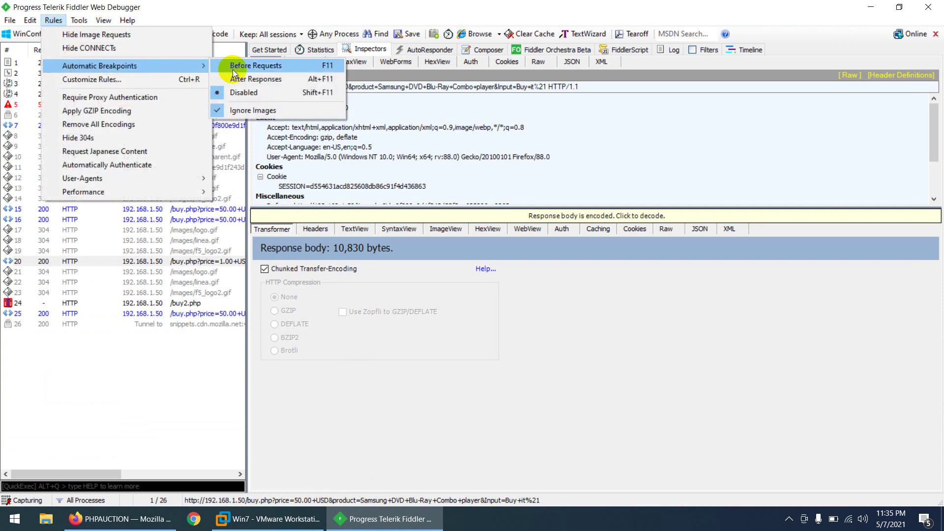
left_click(235, 68)
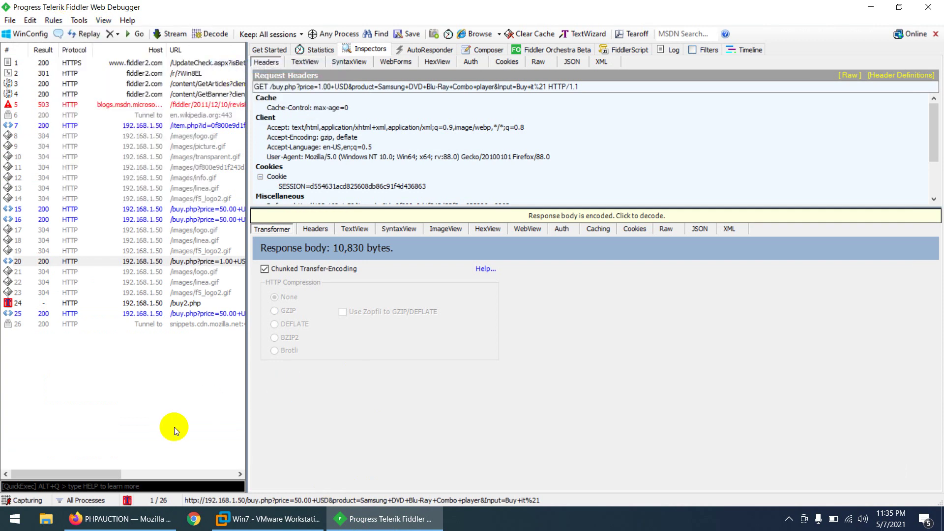
left_click(148, 312)
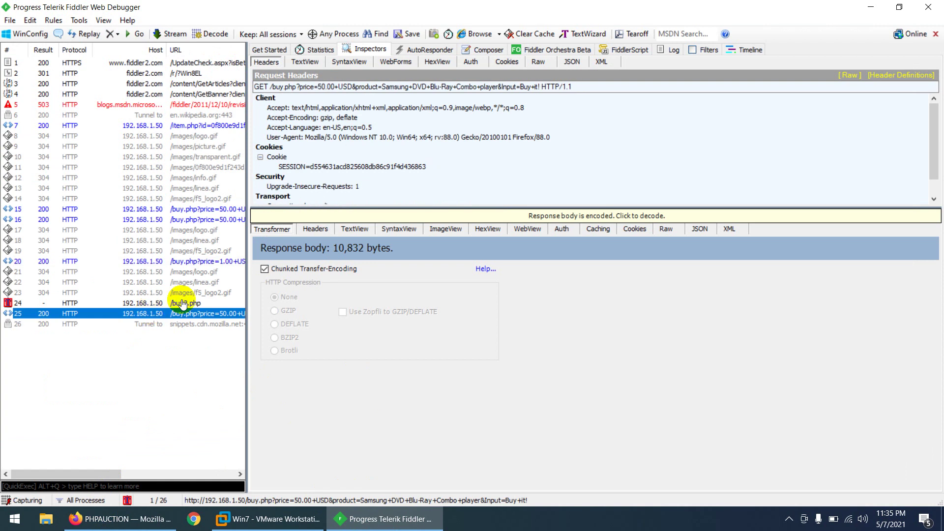
left_click(122, 519)
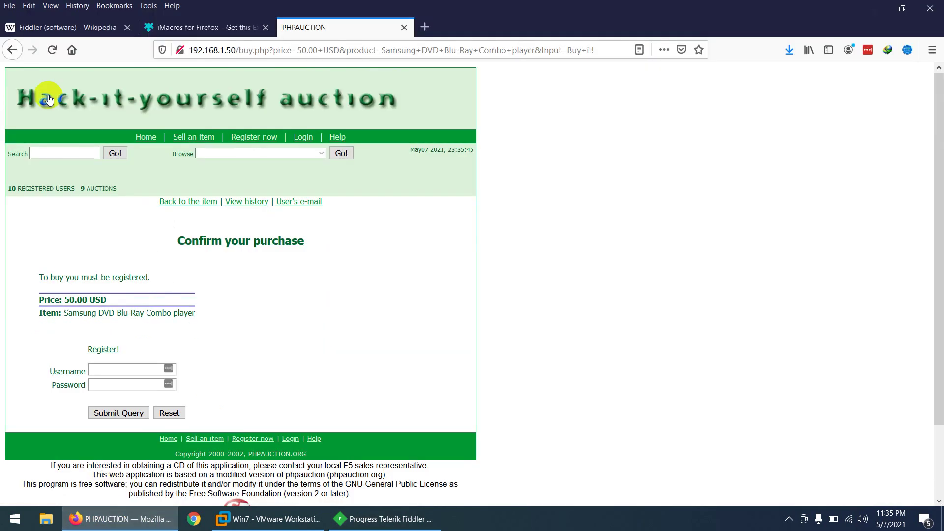
left_click(52, 52)
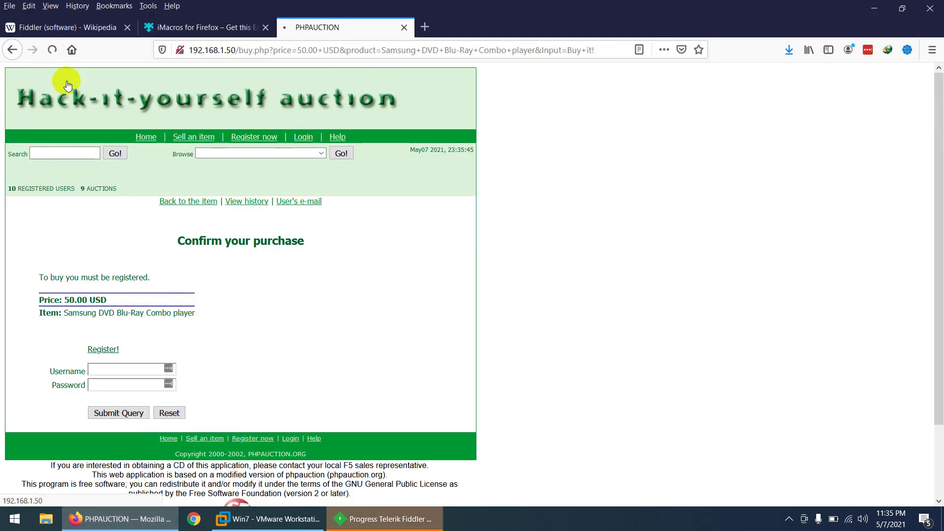
- Rewrite the price in session 27's intercepted buy request from 50.00 to 2.00
left_click(376, 518)
left_click(154, 333)
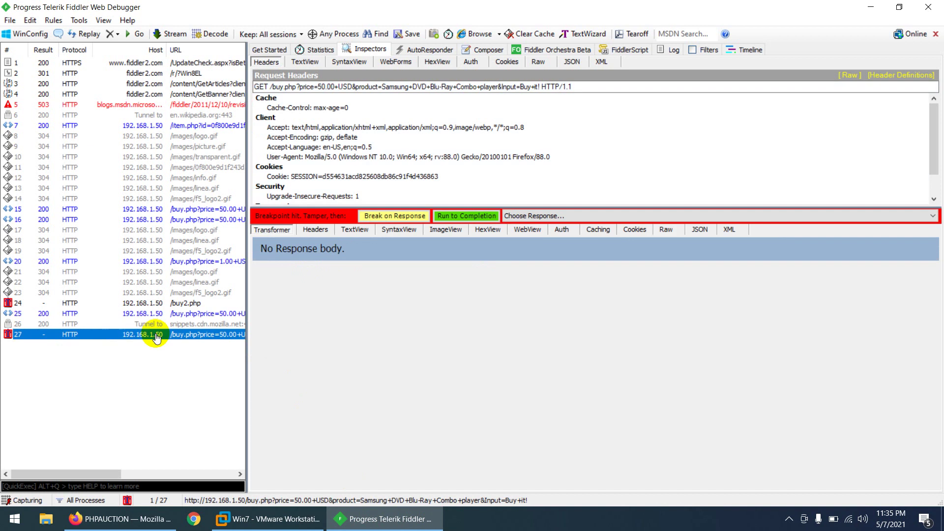
left_click(316, 86)
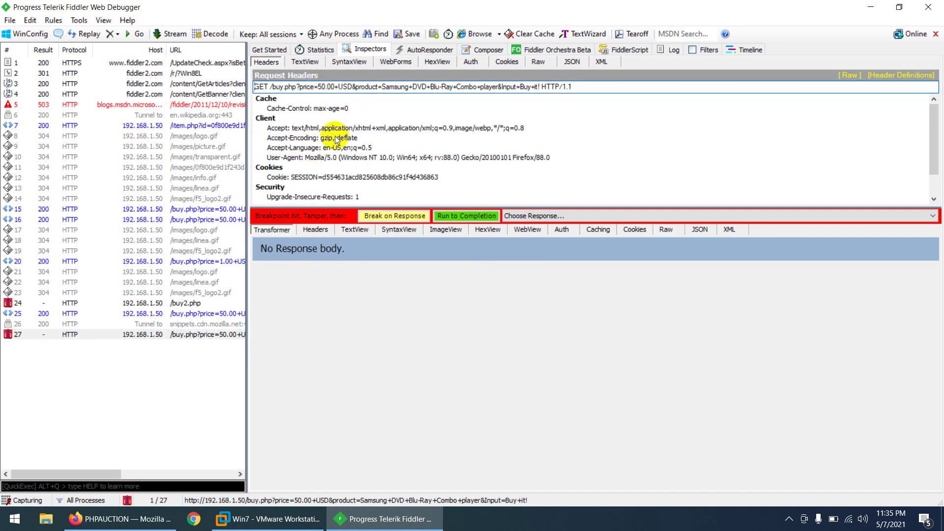
left_click(324, 86)
key("BackSpace")
key("BackSpace")
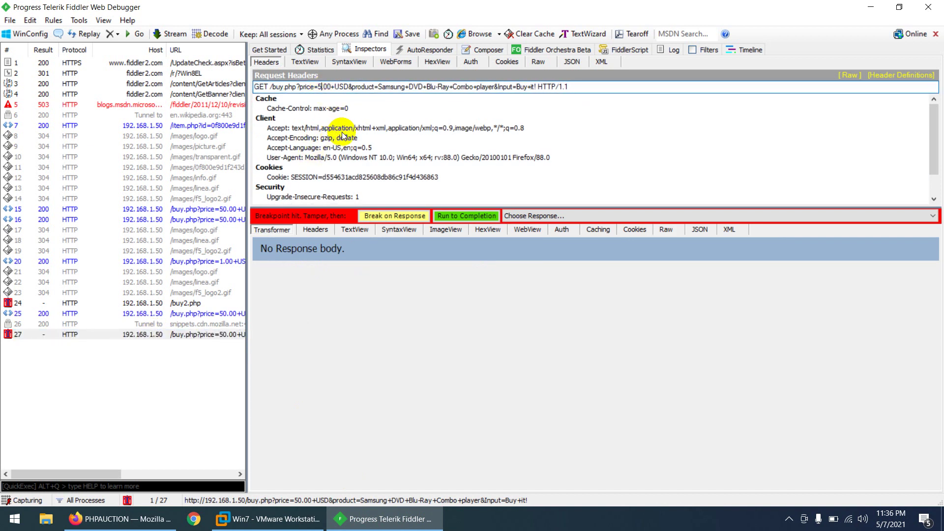
key("BackSpace")
type("2")
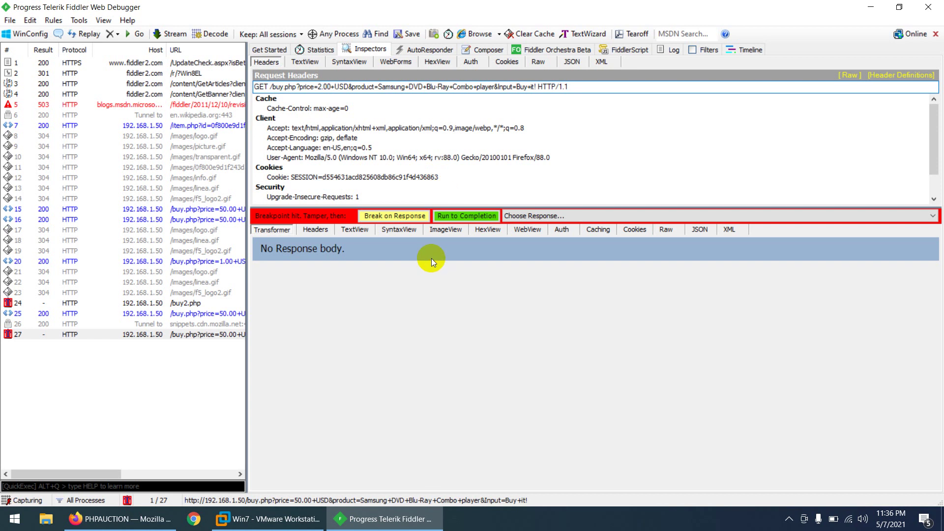
- Release the tampered request to completion and open the automatic breakpoint options
left_click(454, 217)
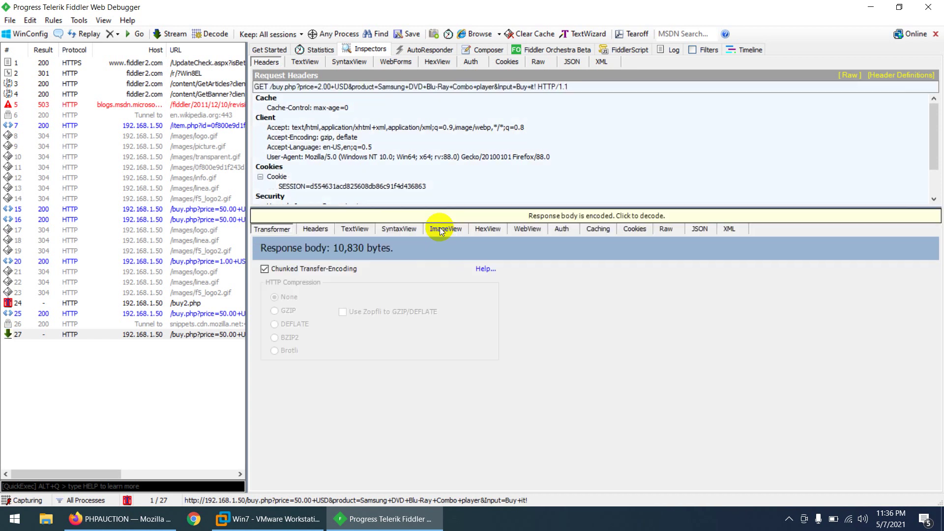
left_click(108, 519)
left_click(108, 518)
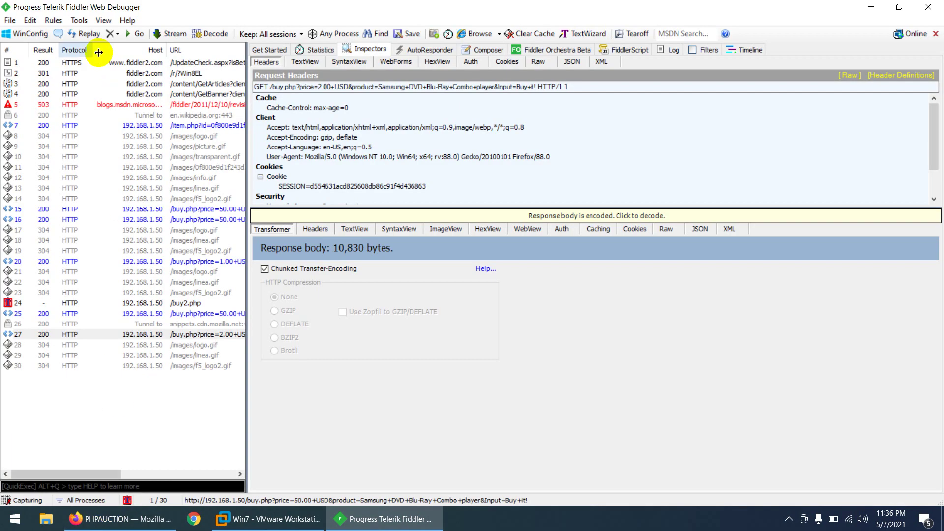
left_click(55, 21)
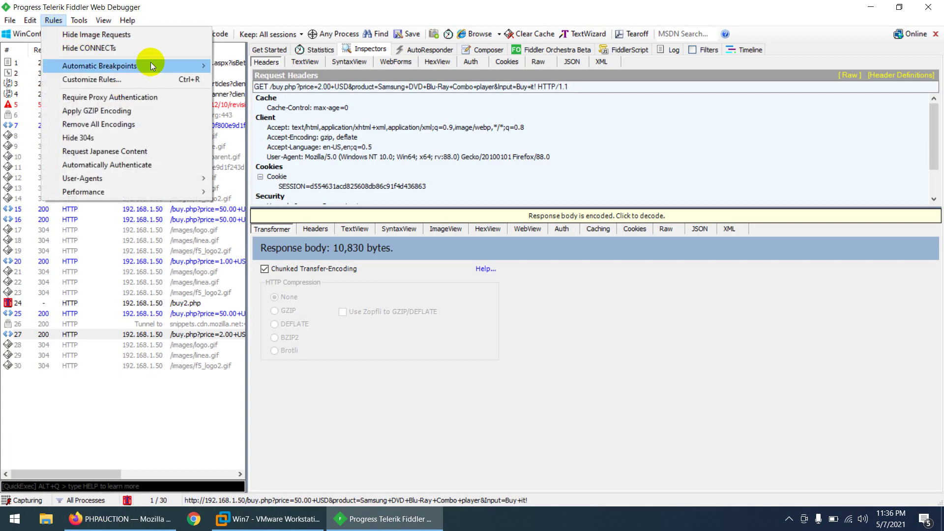
- Disable automatic breakpoints, then enter the buyer's username and password and submit the purchase
mouse_move(111, 66)
left_click(243, 91)
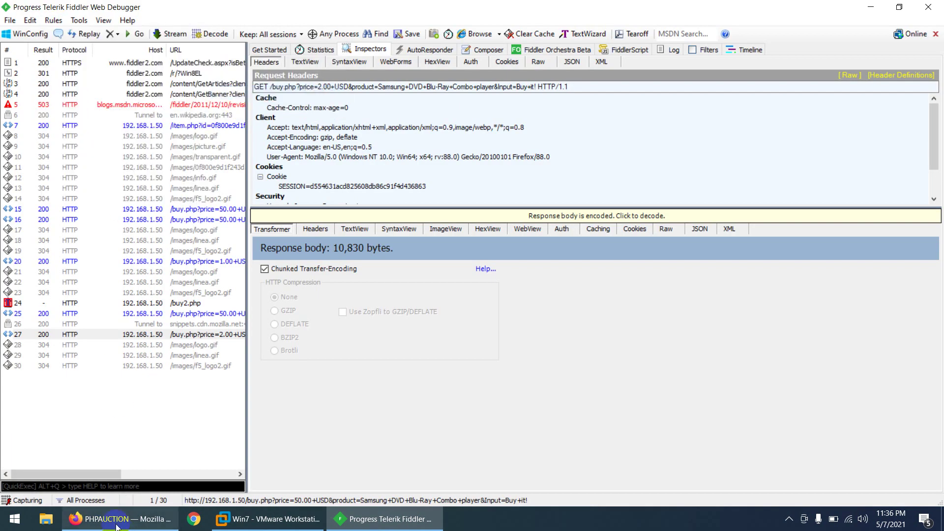
left_click(117, 520)
left_click(111, 371)
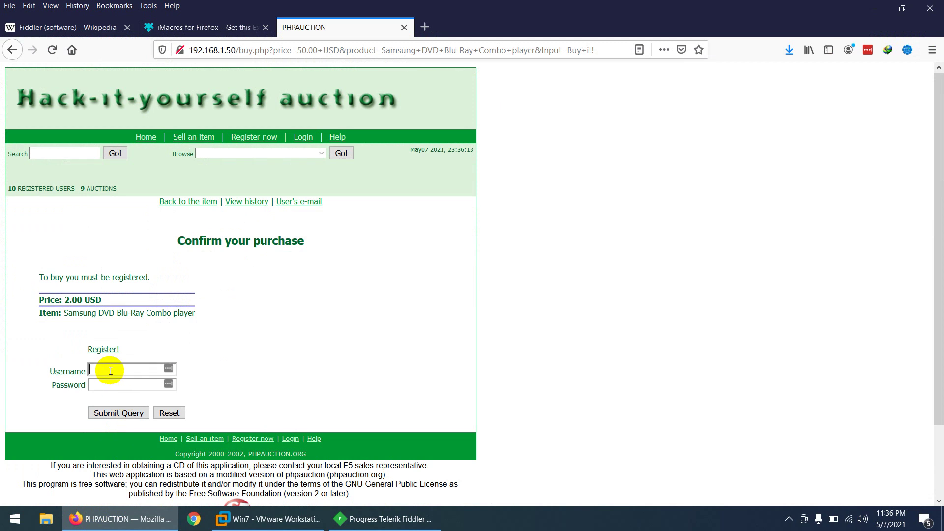
key("Tab")
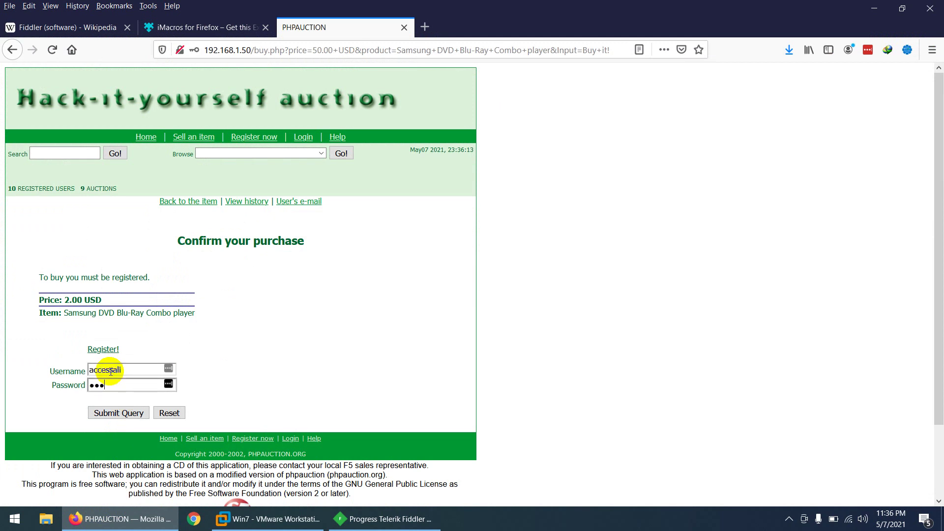
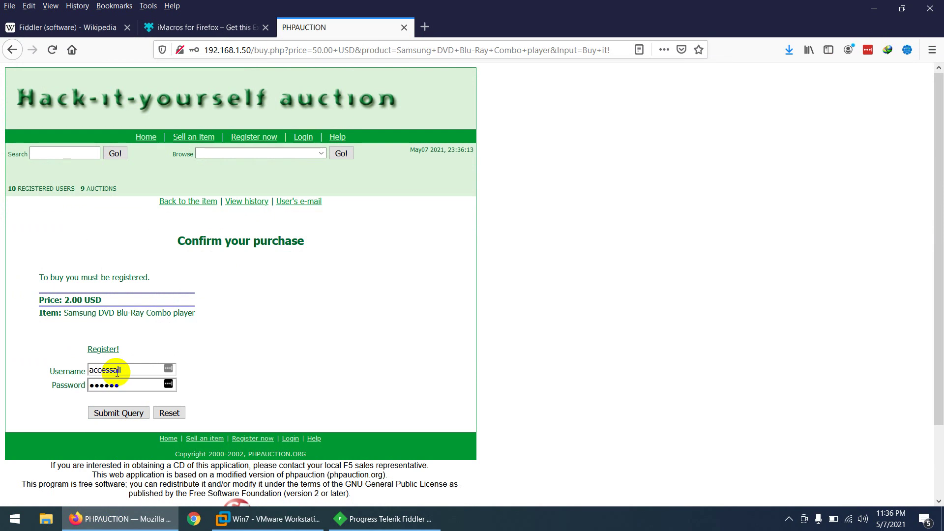
left_click(109, 415)
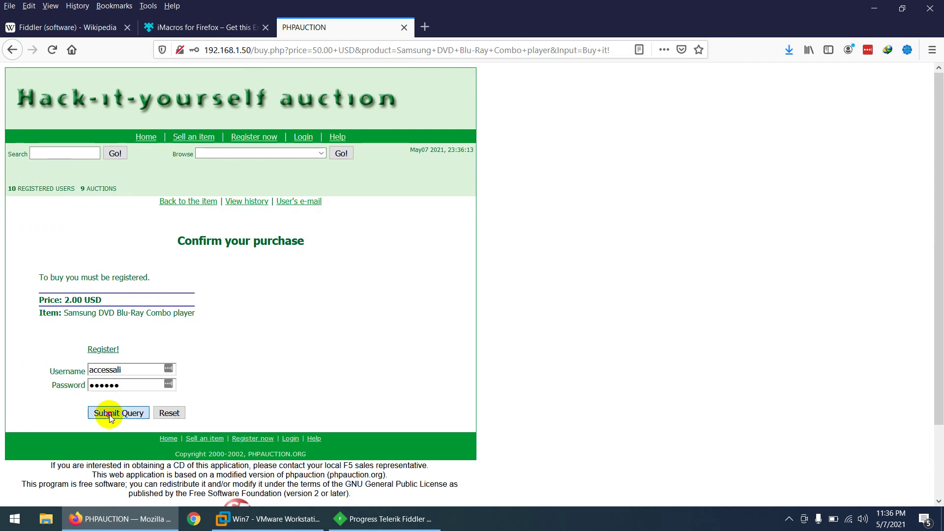
- Decline saving the login, highlight the 2.00 USD charge and card number, then return to Fiddler
left_click(326, 171)
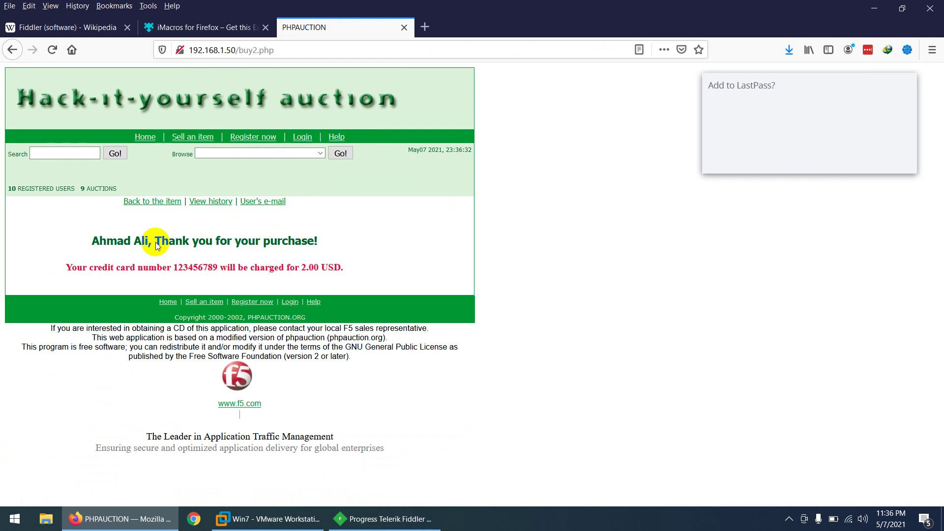
left_click(823, 156)
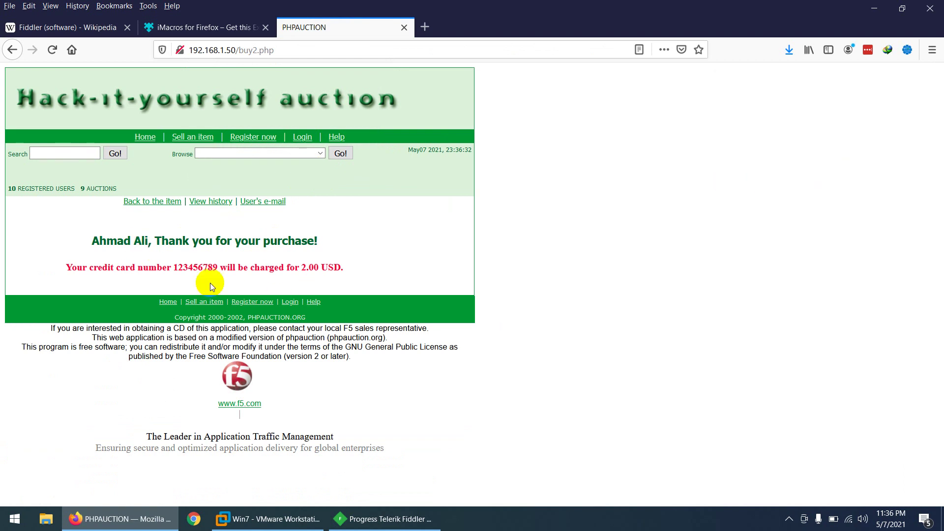
left_click_drag(299, 270, 344, 270)
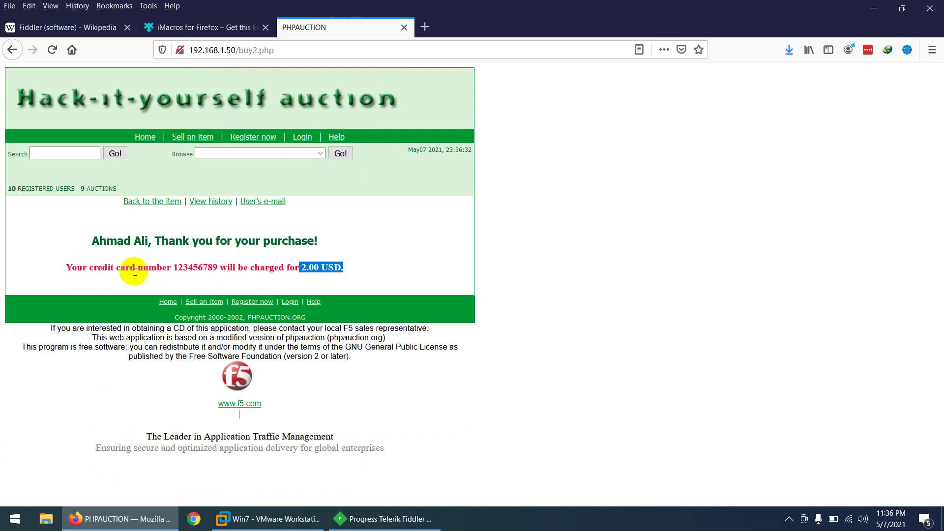
left_click_drag(218, 268, 167, 269)
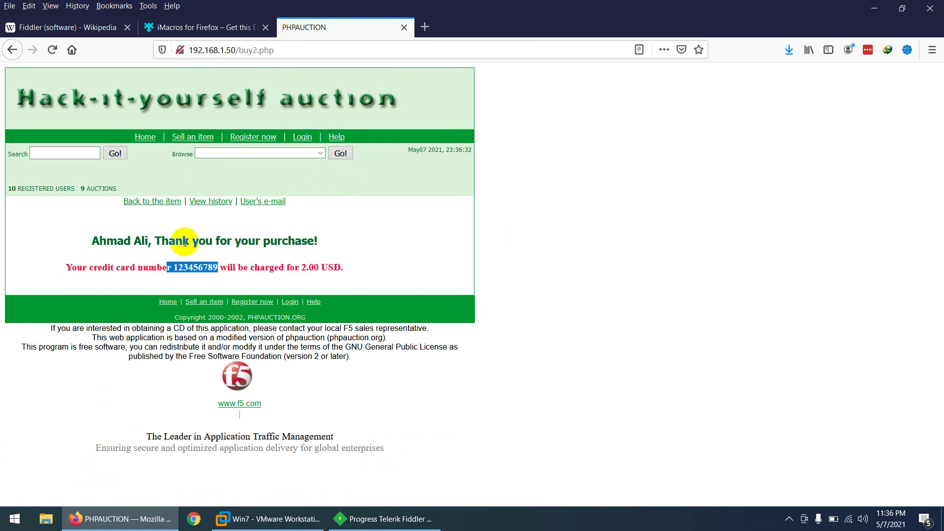
left_click(367, 525)
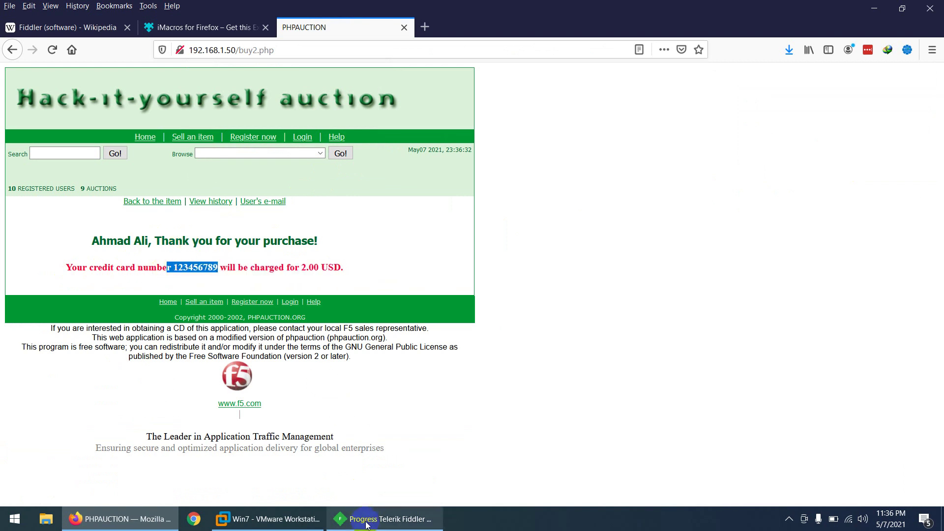